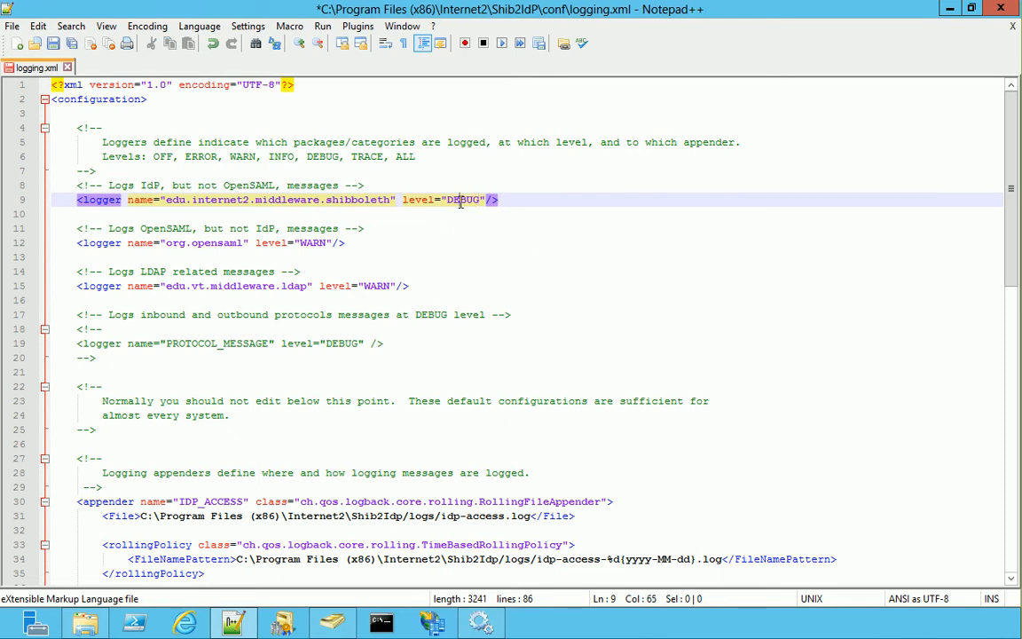
Change the OpenSAML and LDAP logger levels from WARN to DEBUG and select the commented PROTOCOL_MESSAGE logger
double_click(312, 243)
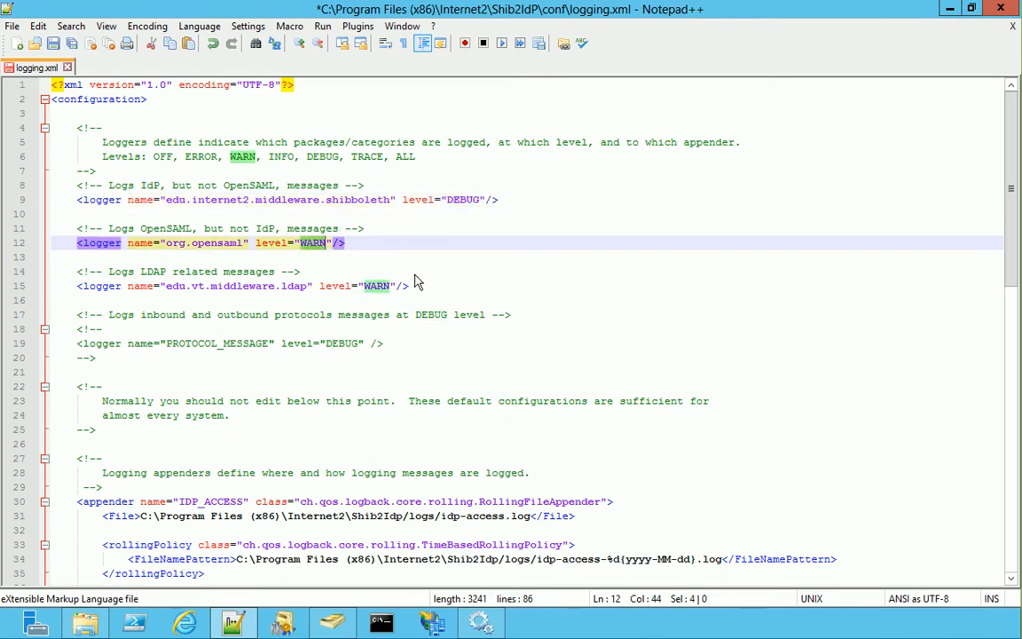
type("DEBUG")
double_click(376, 286)
type("DEBUG")
left_click_drag(398, 347, 129, 302)
Save logging.xml, then open CaptiveTomcat 6.0's conf\tomcat-users.xml with Edit with Notepad++
left_click(52, 49)
left_click(1000, 8)
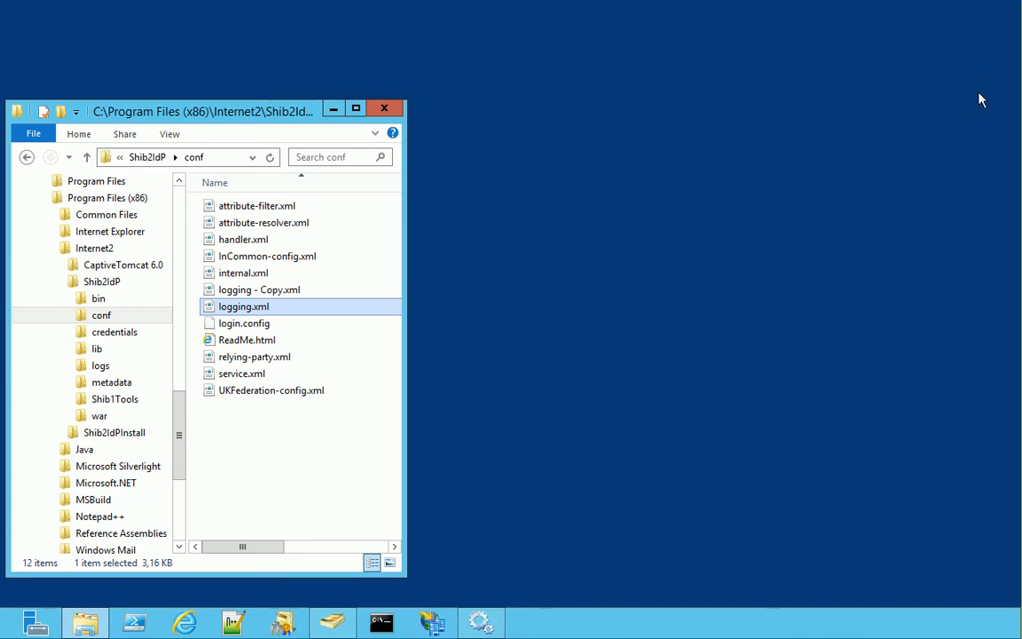
left_click(62, 265)
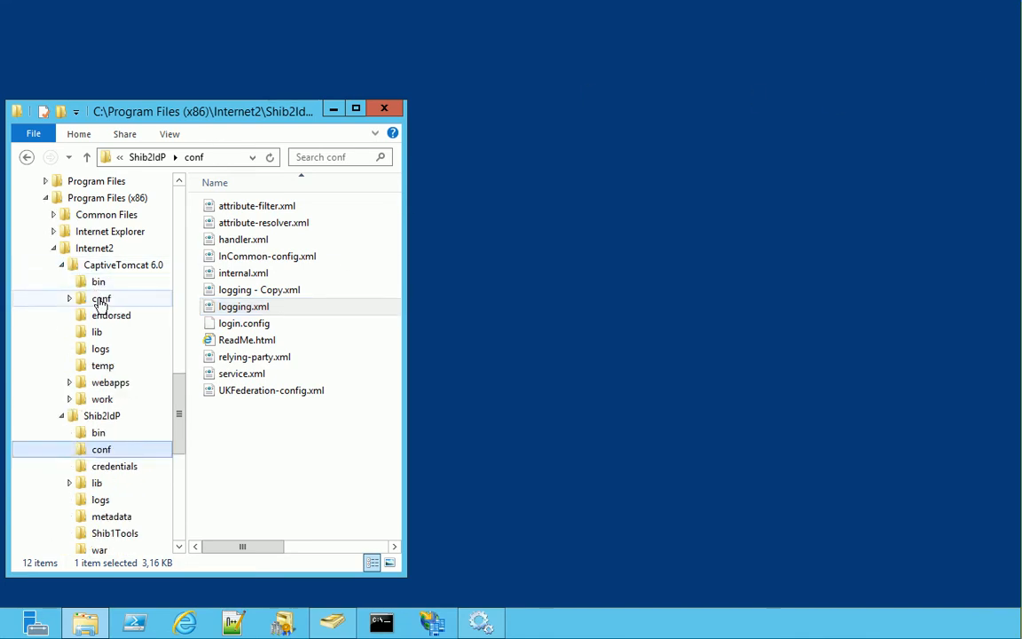
left_click(100, 301)
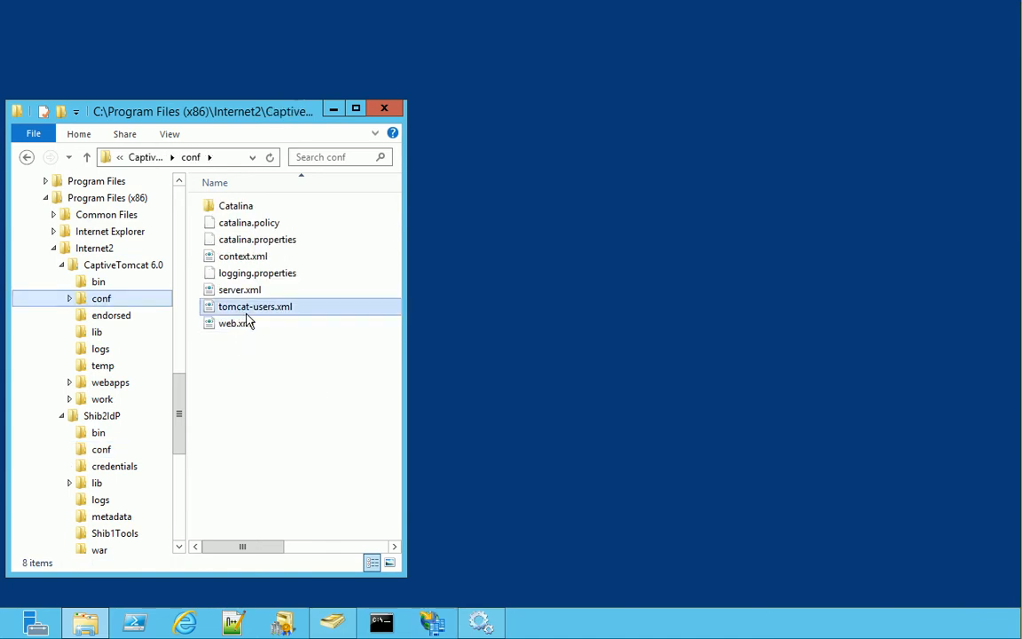
right_click(241, 308)
left_click(257, 370)
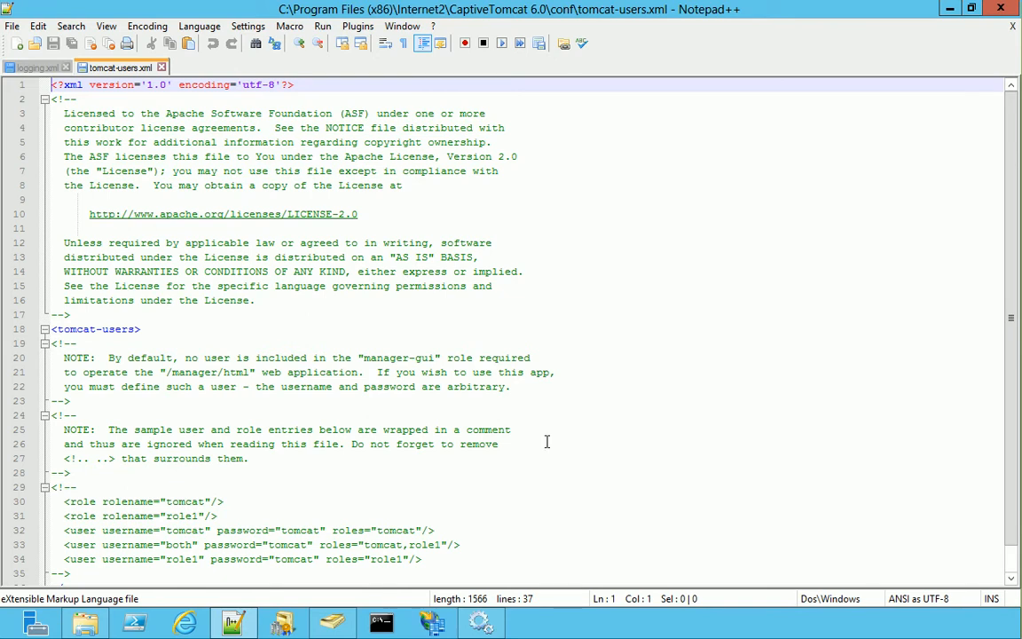
Insert a blank line above </tomcat-users> and paste the manager-gui role and user entries there
scroll(1009, 571, "down", 1)
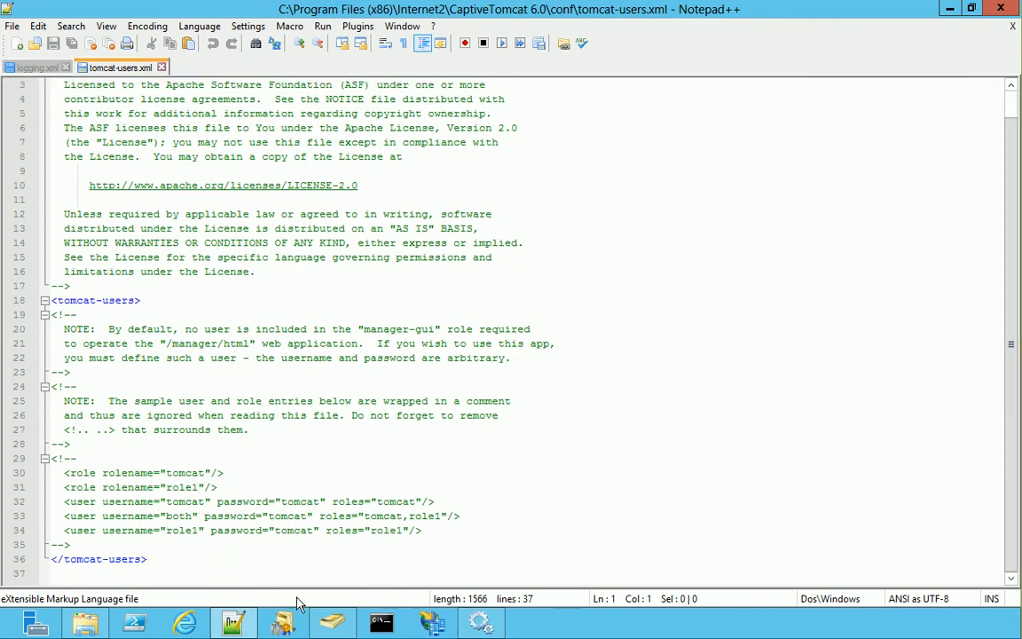
left_click(161, 559)
key("Home")
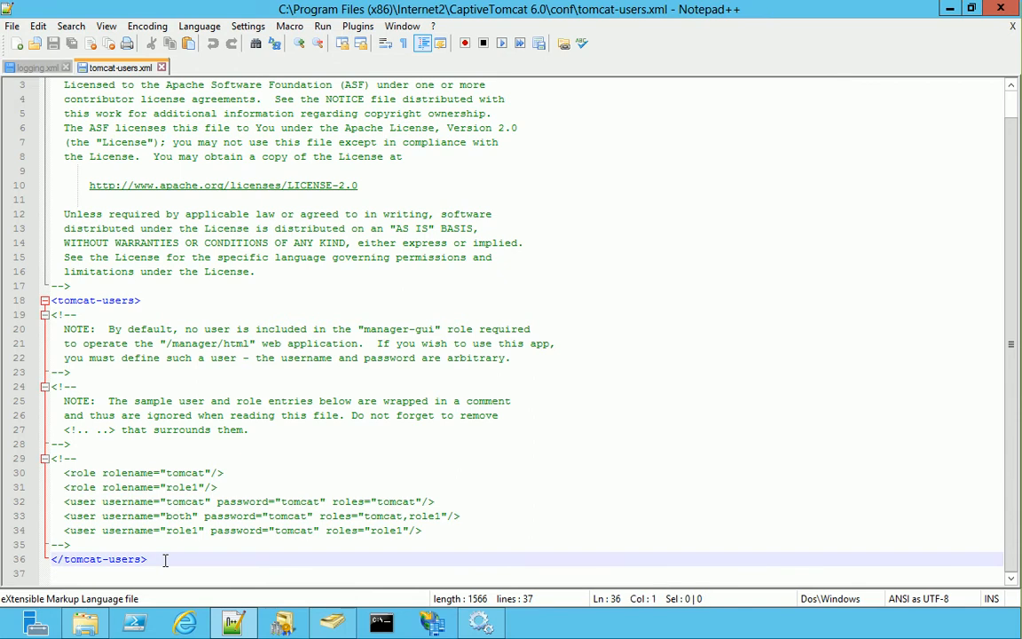
key("Return")
key("Up")
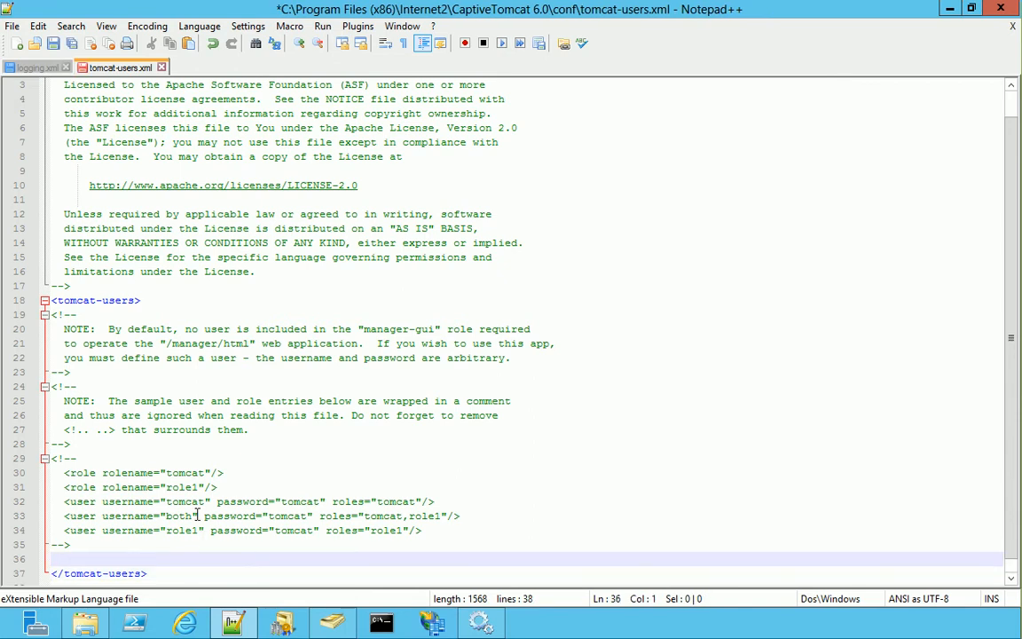
key("ctrl+v")
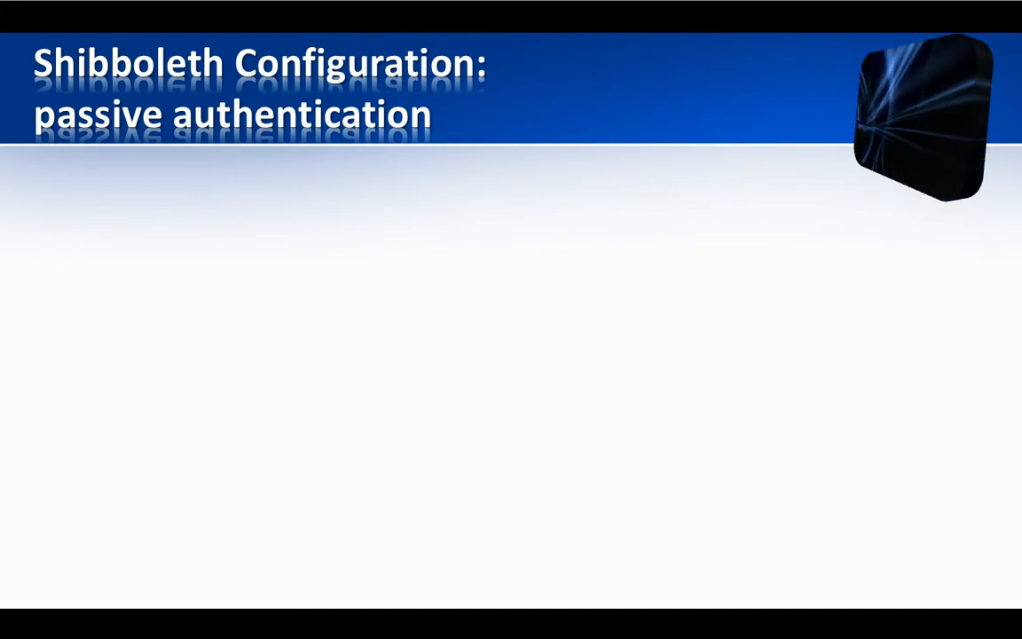
Reveal the slide's first bullet, then open relying-party.xml from Explorer in Notepad++
key("Right")
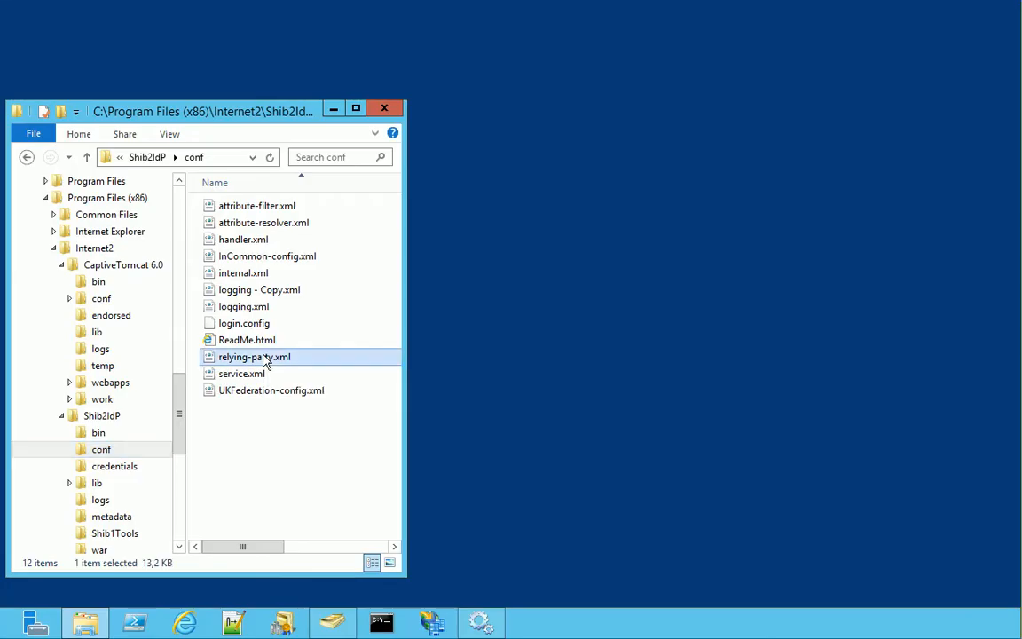
right_click(264, 357)
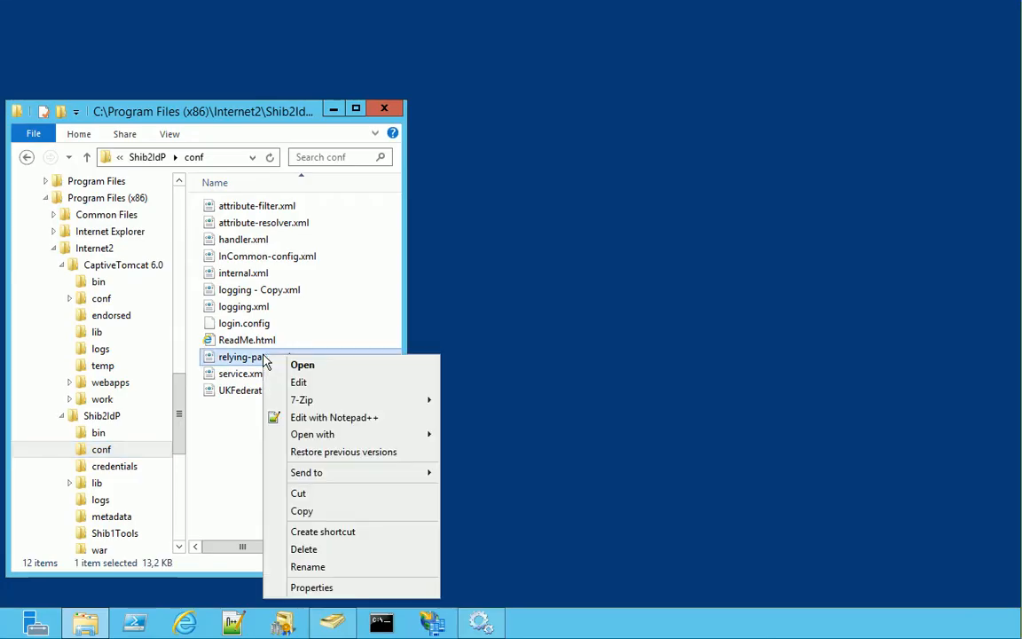
left_click(298, 421)
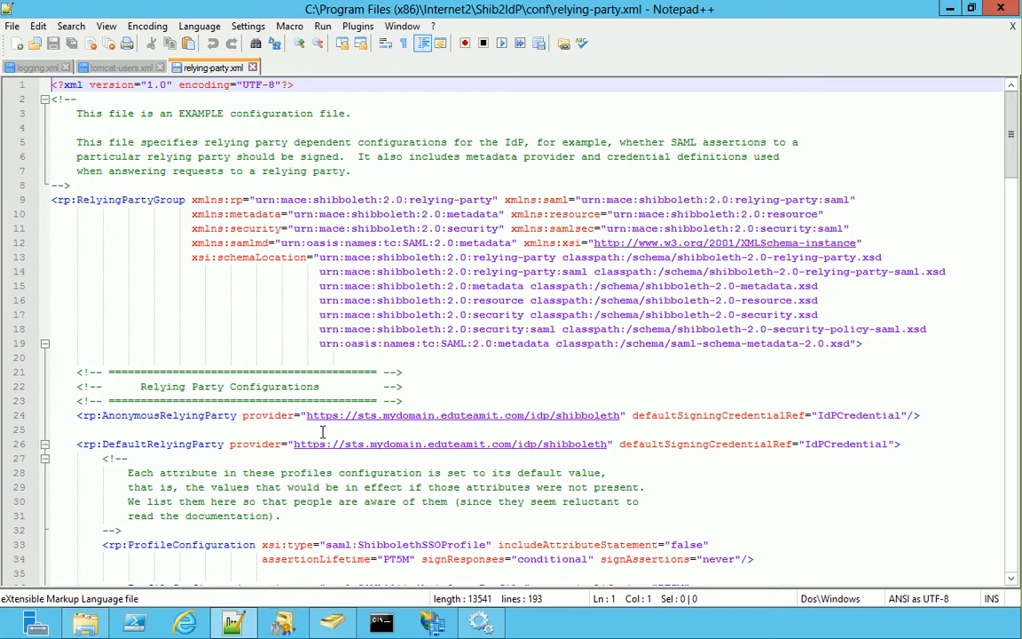
Change idp to mysts in the IdPCredential key and certificate paths, then save relying-party.xml
key("Page_Down")
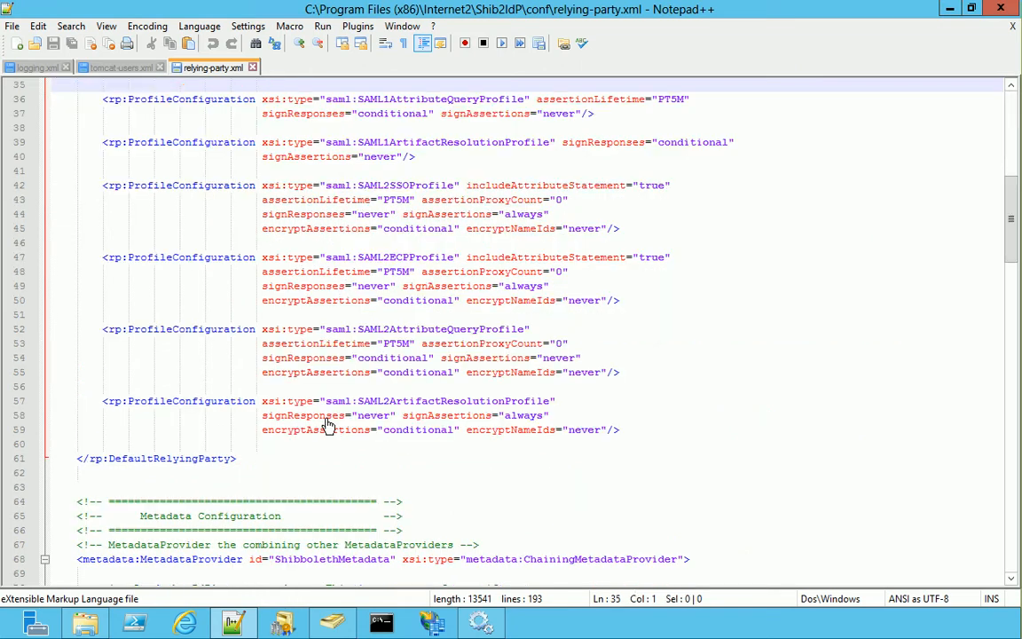
key("Page_Down")
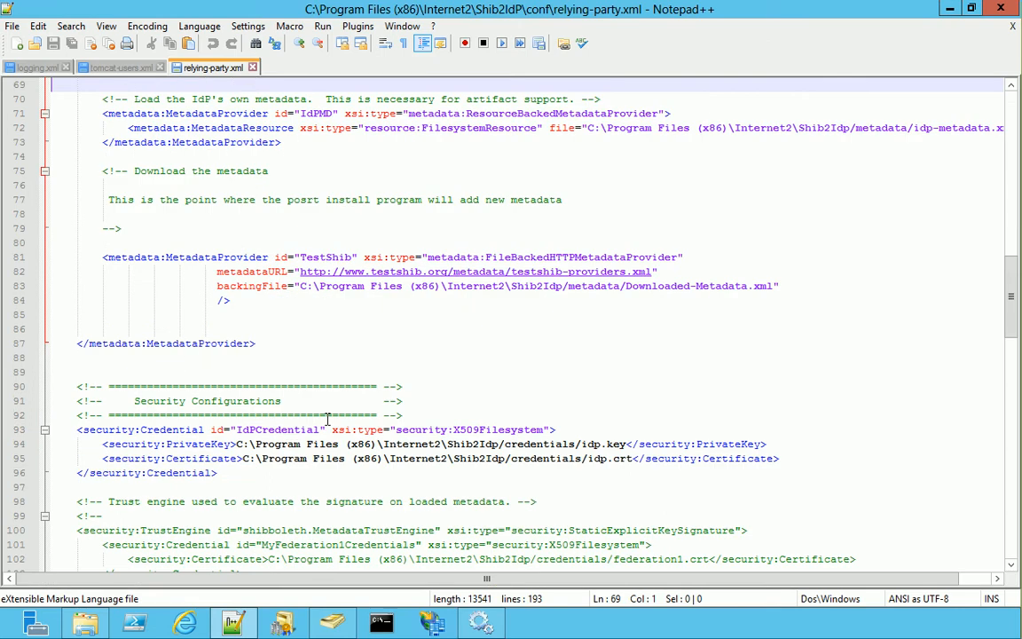
double_click(591, 444)
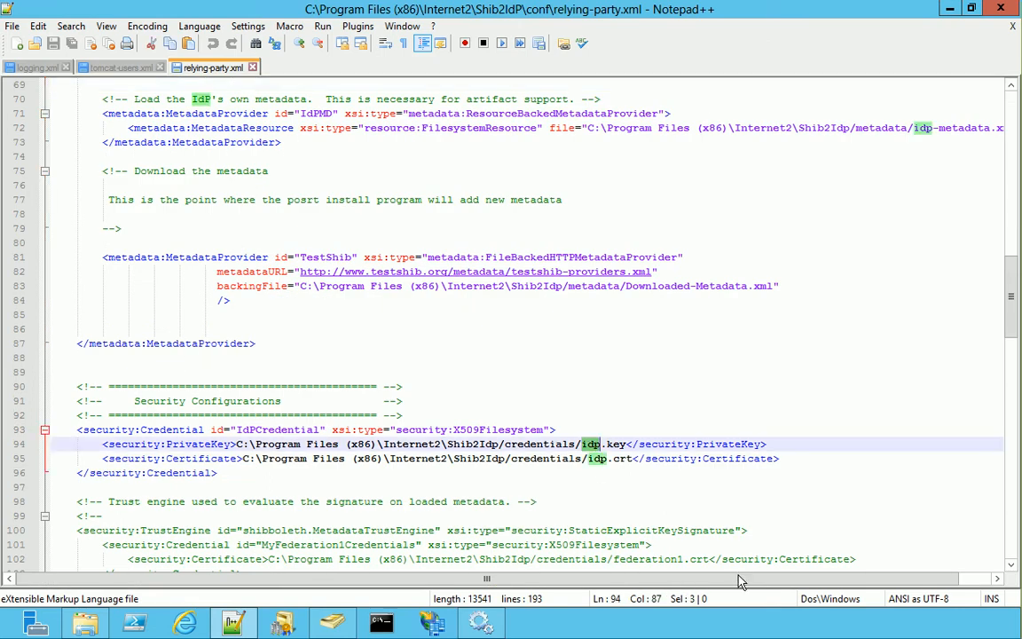
type("mysts")
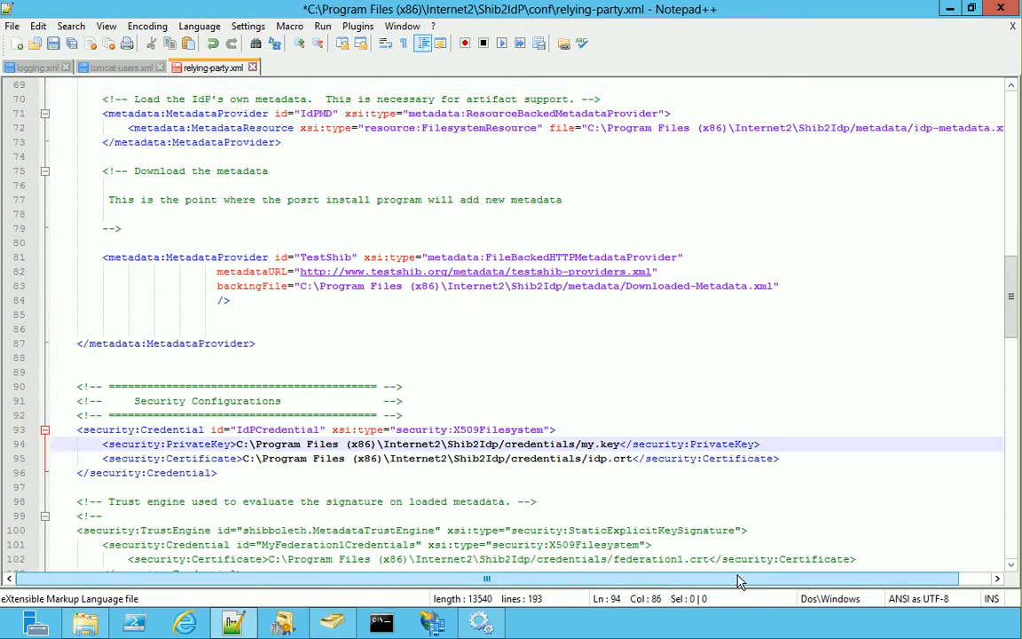
double_click(601, 460)
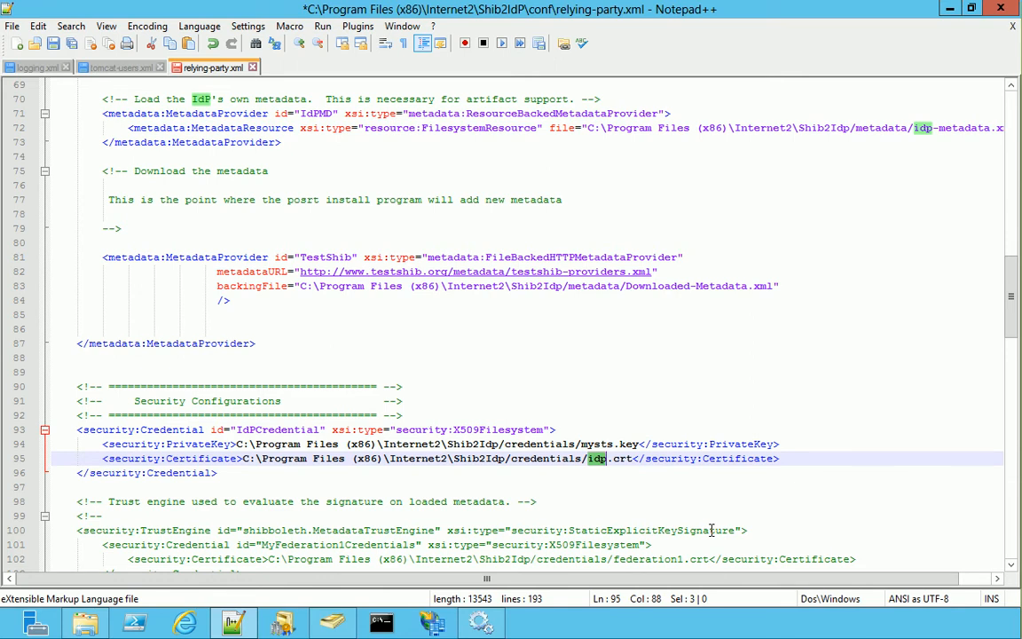
type("mysts")
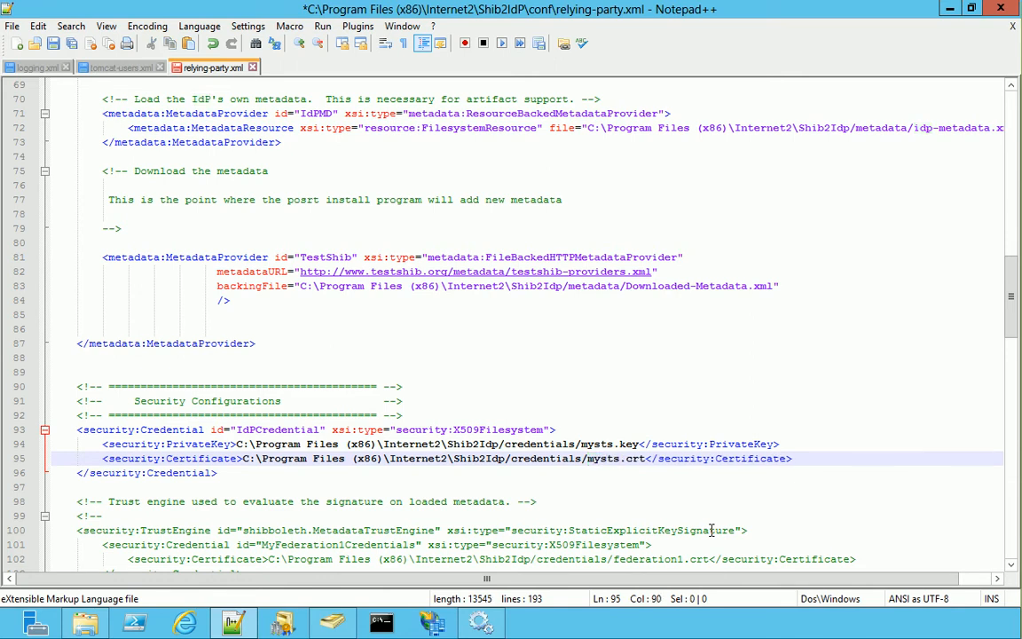
left_click(53, 45)
left_click(952, 13)
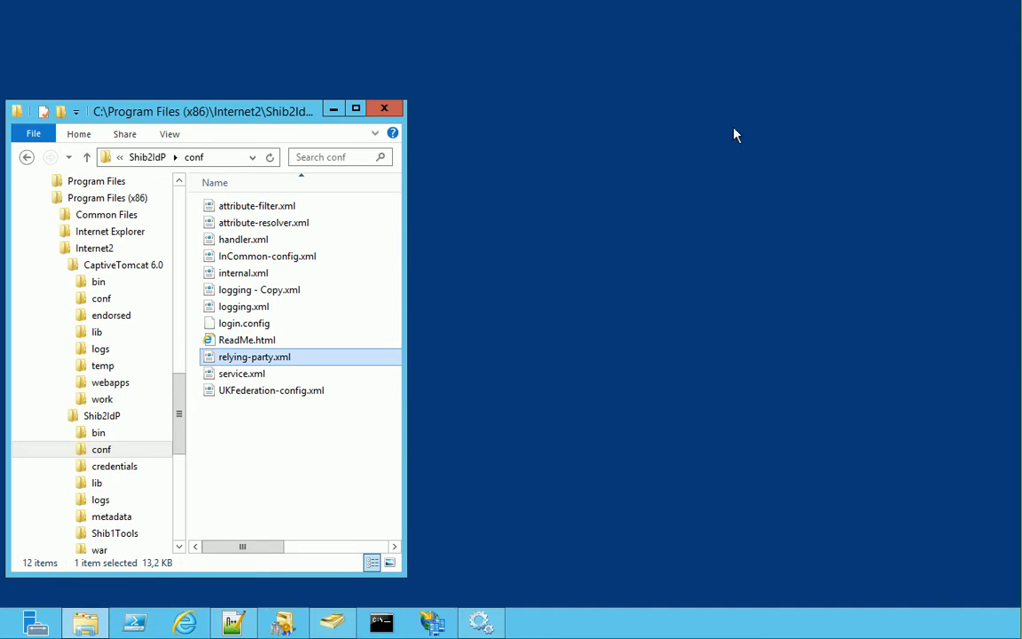
In the Shib2IdP metadata folder, open idp-metadata.xml with Edit with Notepad++
left_click(114, 519)
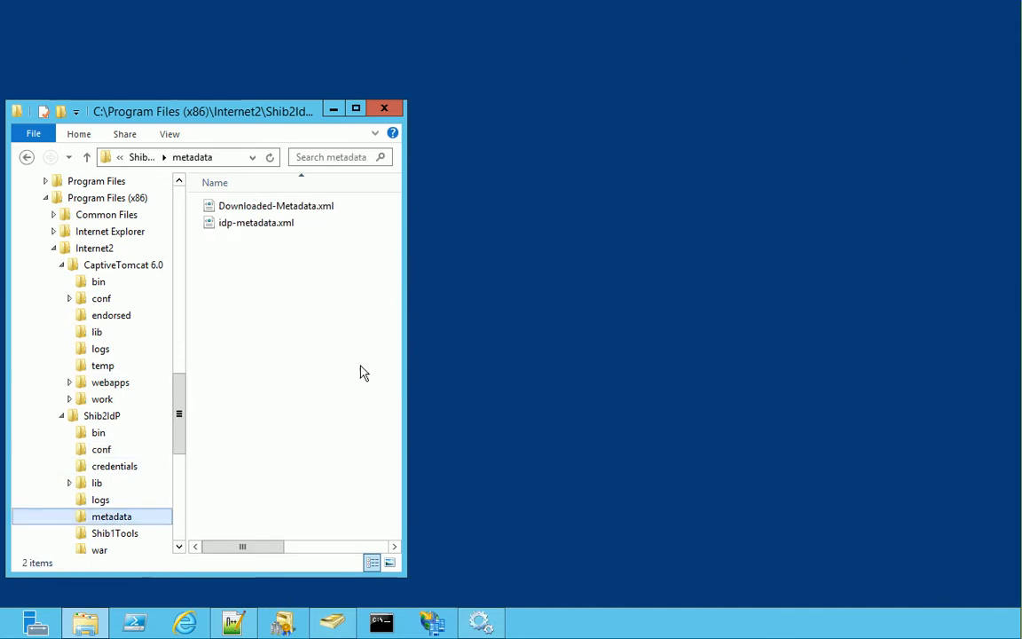
right_click(273, 226)
left_click(315, 288)
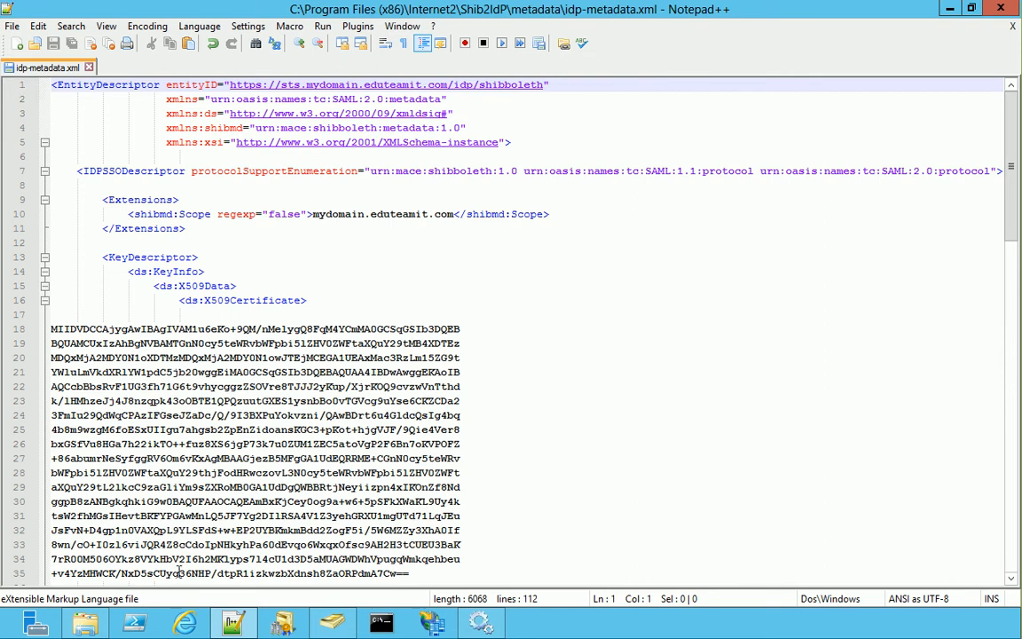
Drag mysts.crt from the credentials folder into Notepad++ and copy its encoded certificate lines
left_click(87, 625)
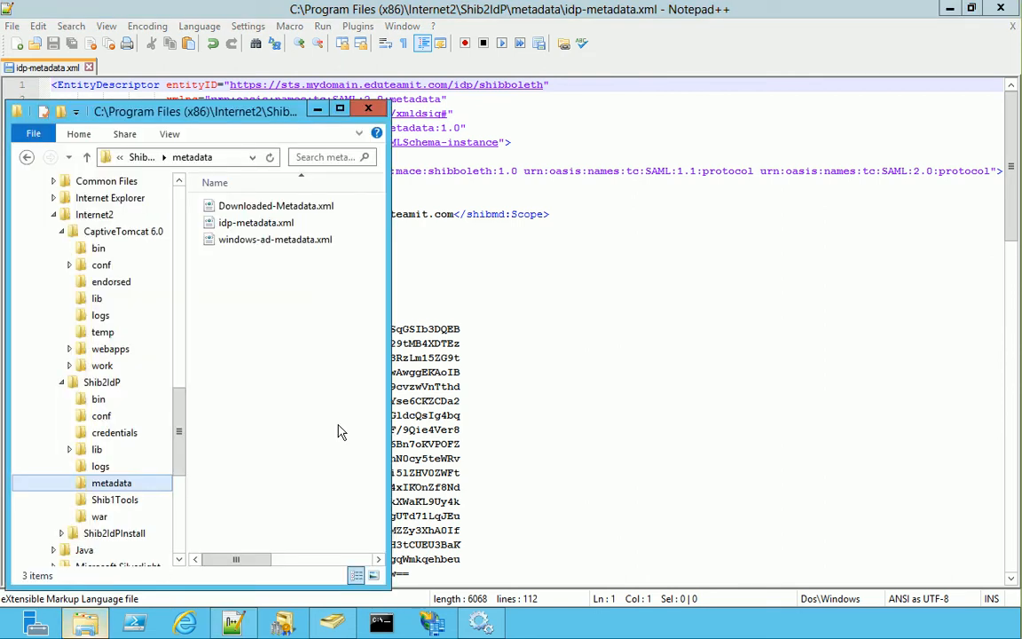
left_click(111, 433)
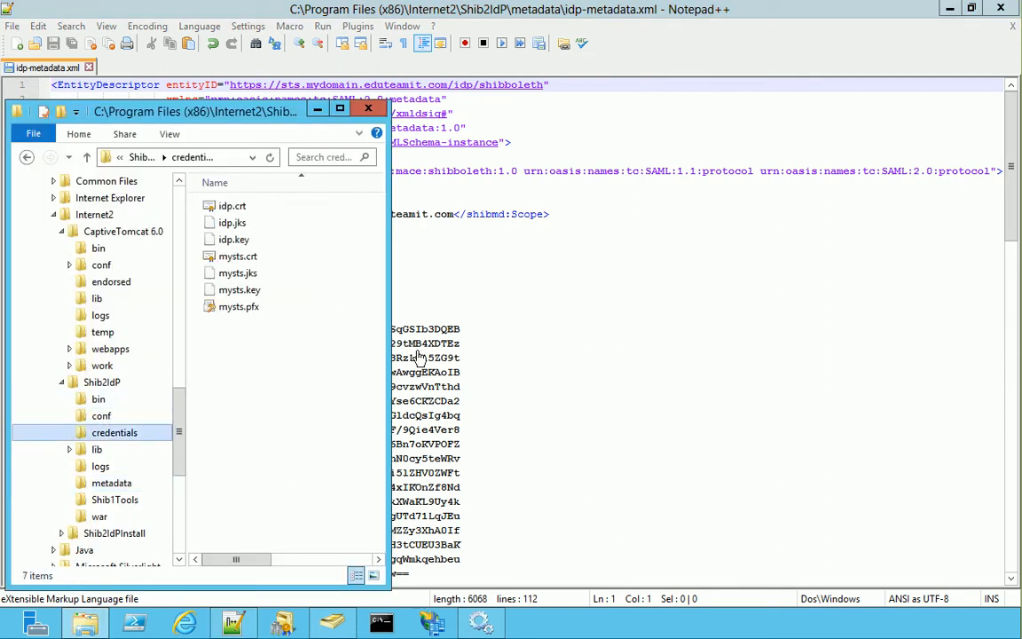
left_click(253, 257)
left_click_drag(402, 255, 482, 272)
left_click_drag(89, 516, 39, 98)
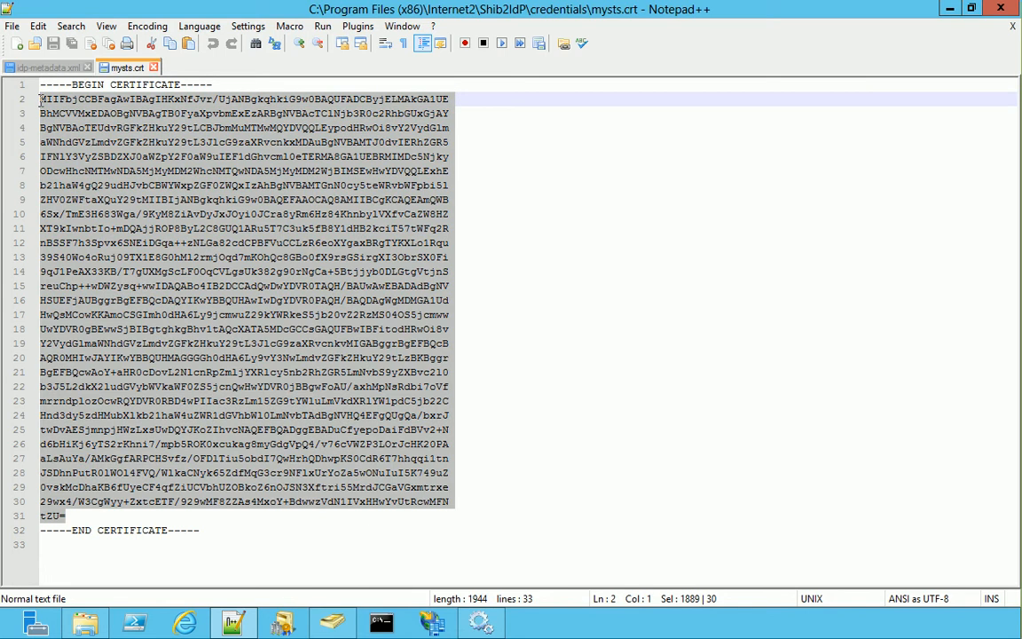
right_click(96, 129)
left_click(134, 157)
Close mysts.crt, paste the new certificate over both old certificate blocks, and save idp-metadata.xml
key("ctrl+w")
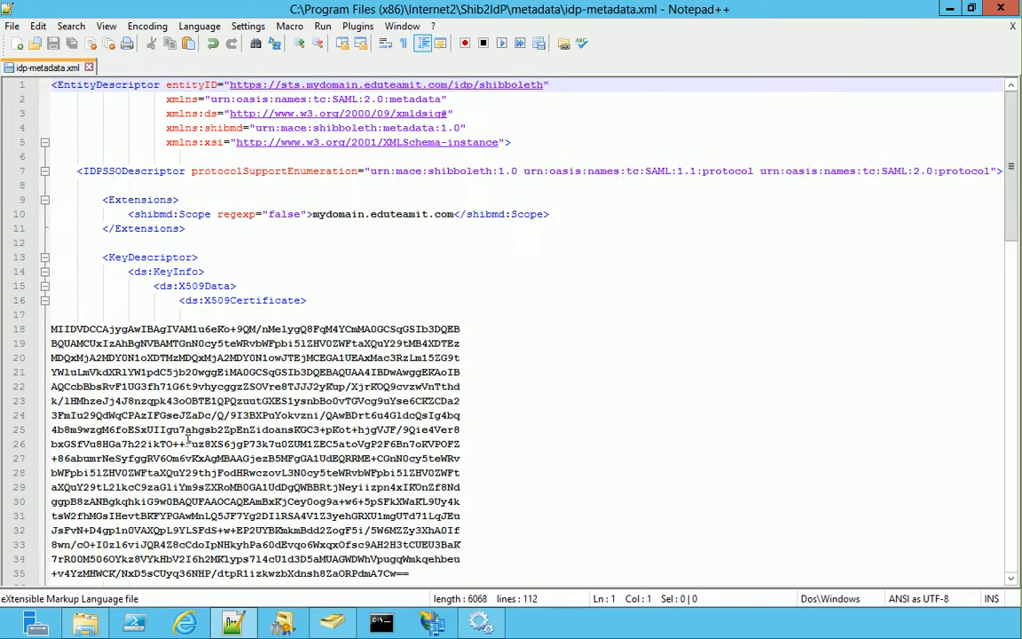
left_click(426, 573)
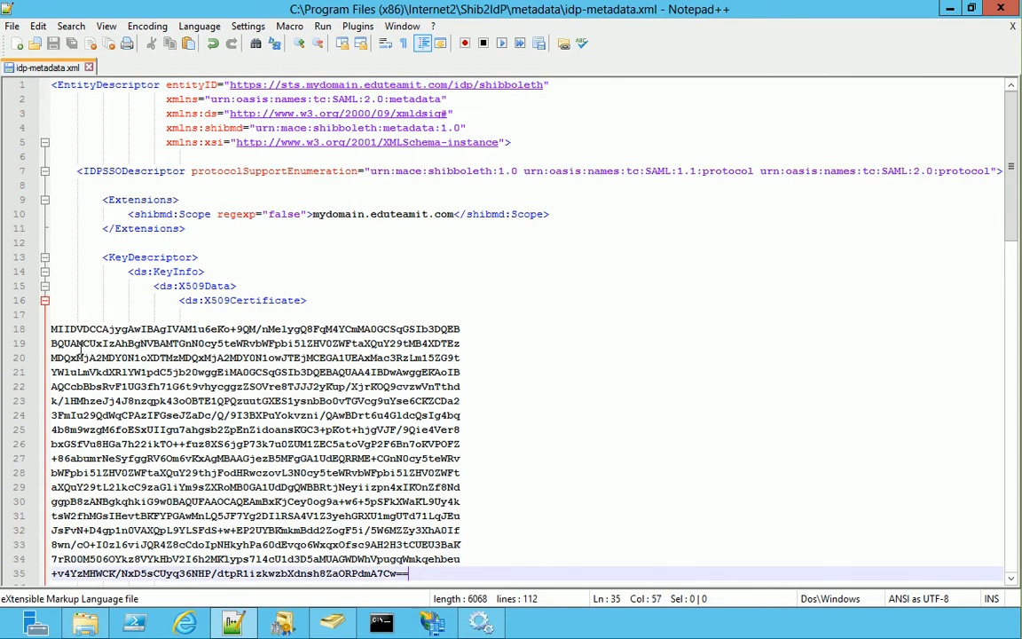
left_click(50, 328, "shift")
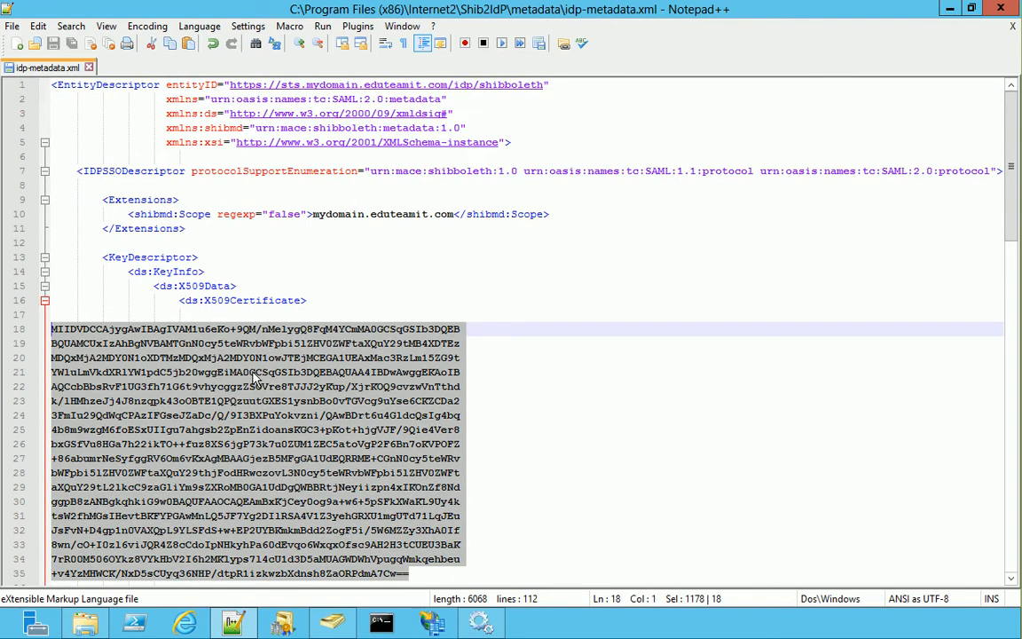
right_click(277, 373)
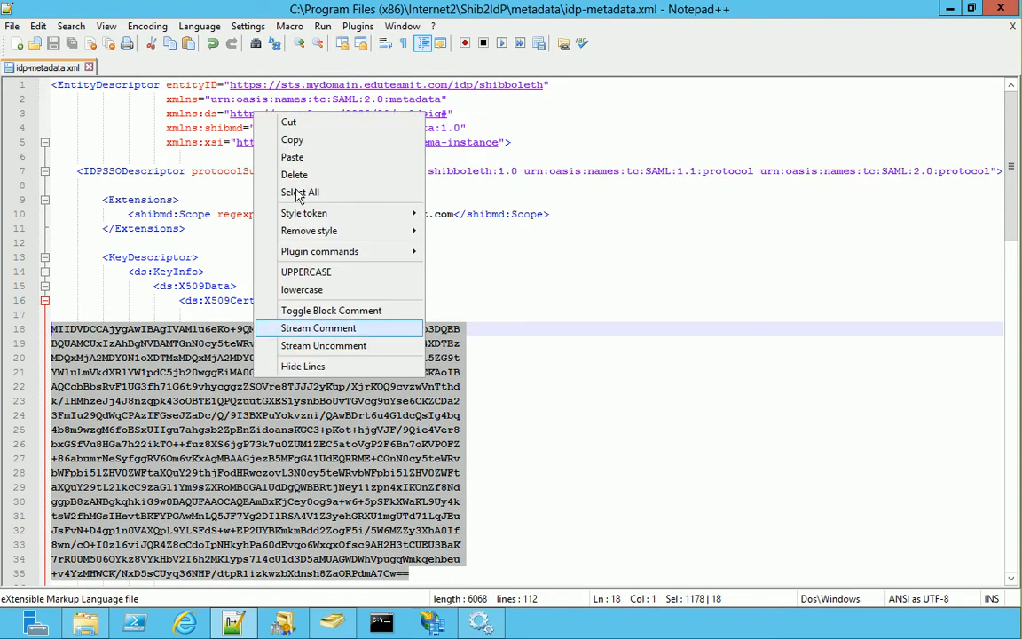
left_click(292, 157)
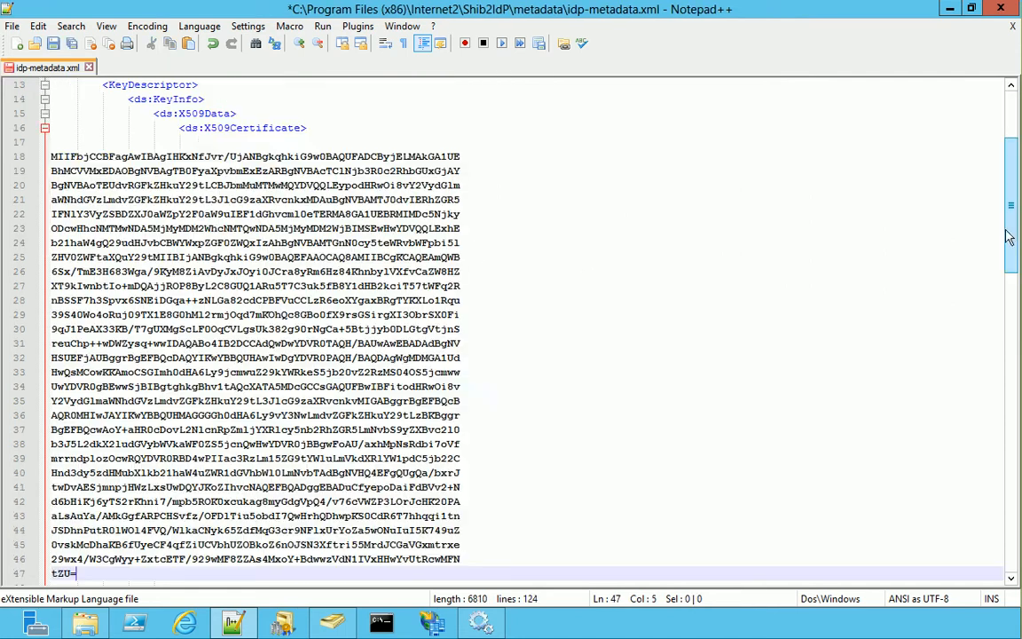
left_click_drag(1016, 278, 1003, 462)
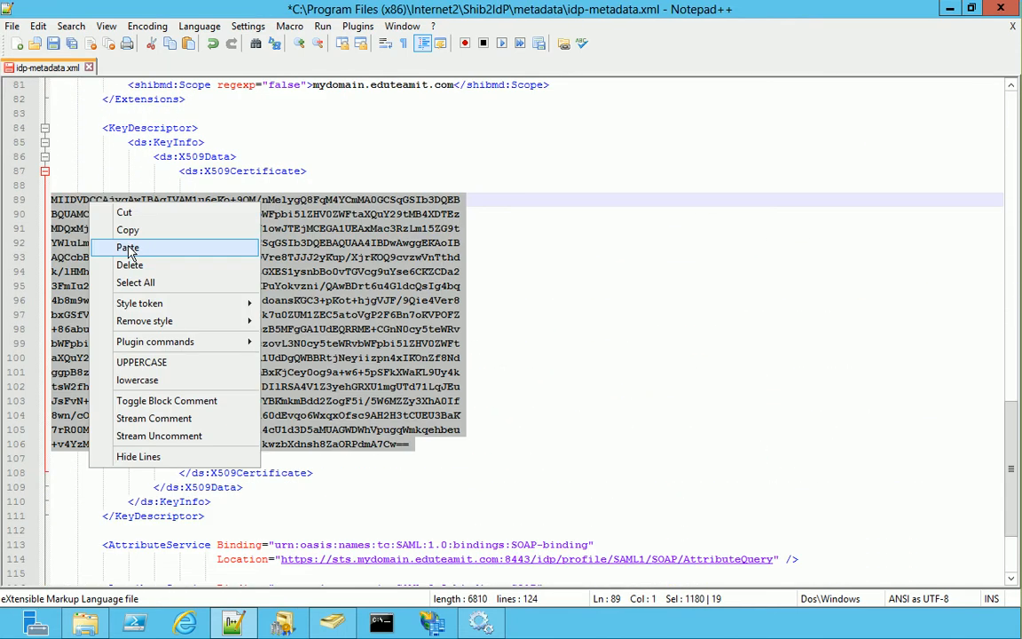
left_click(129, 249)
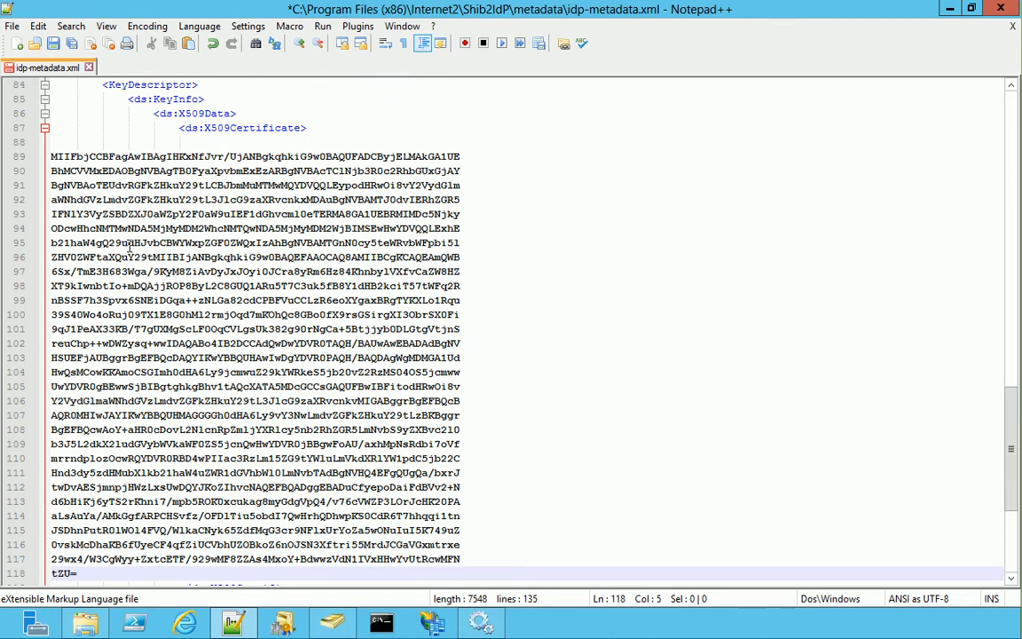
left_click(54, 43)
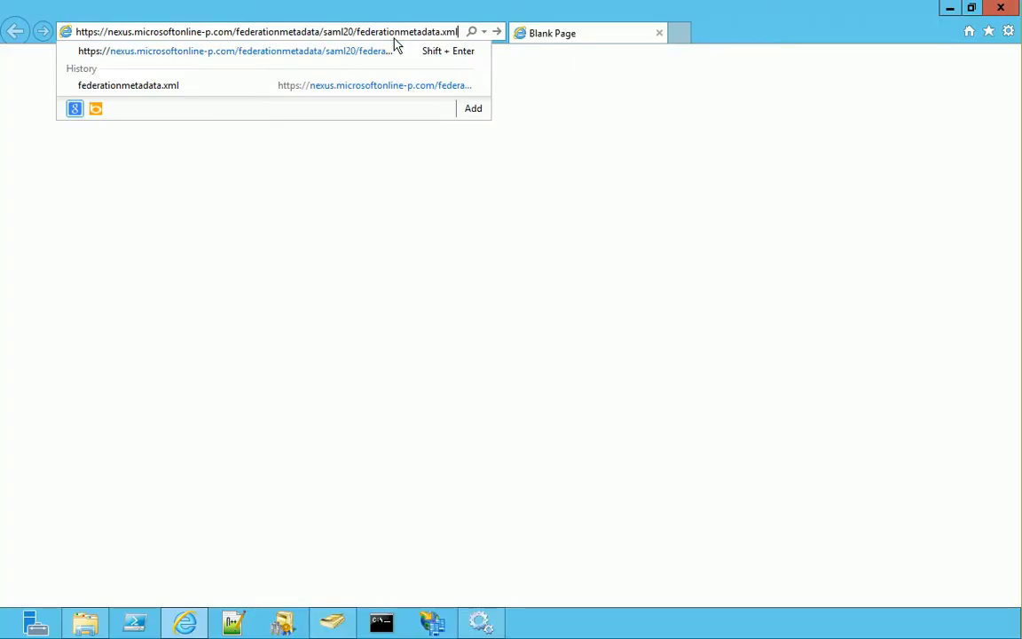
Load the federationmetadata.xml URL and save the page as windows-ad-metadata in the metadata folder
key("Return")
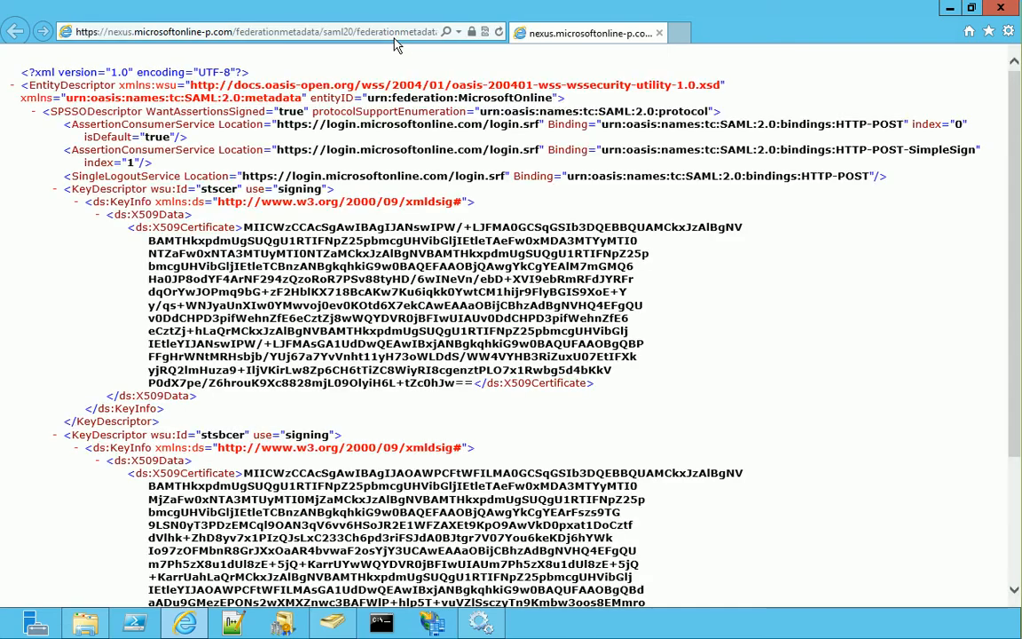
left_click(1008, 31)
mouse_move(816, 69)
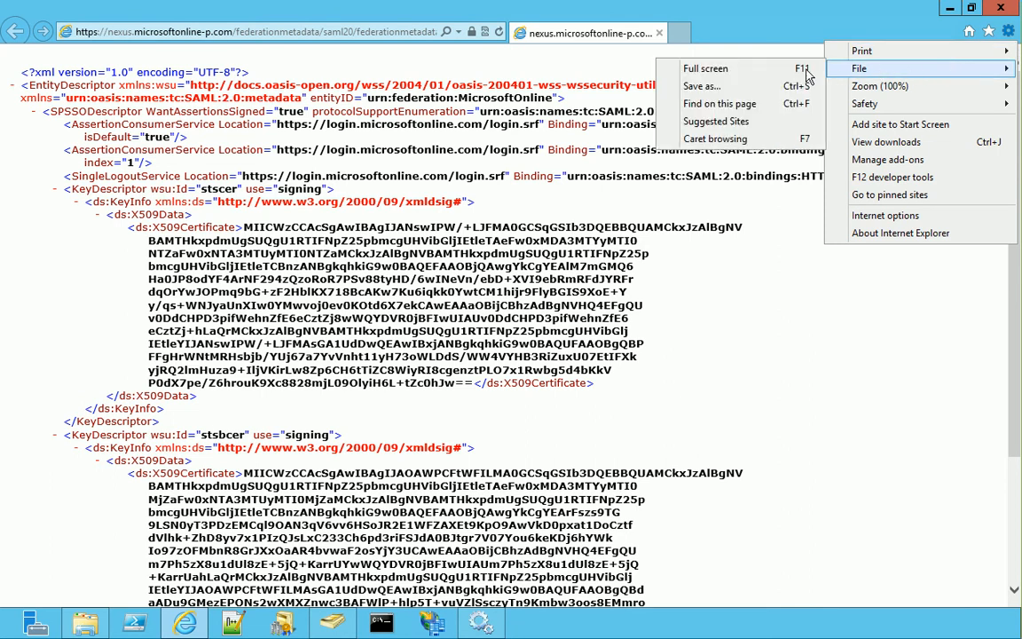
left_click(763, 89)
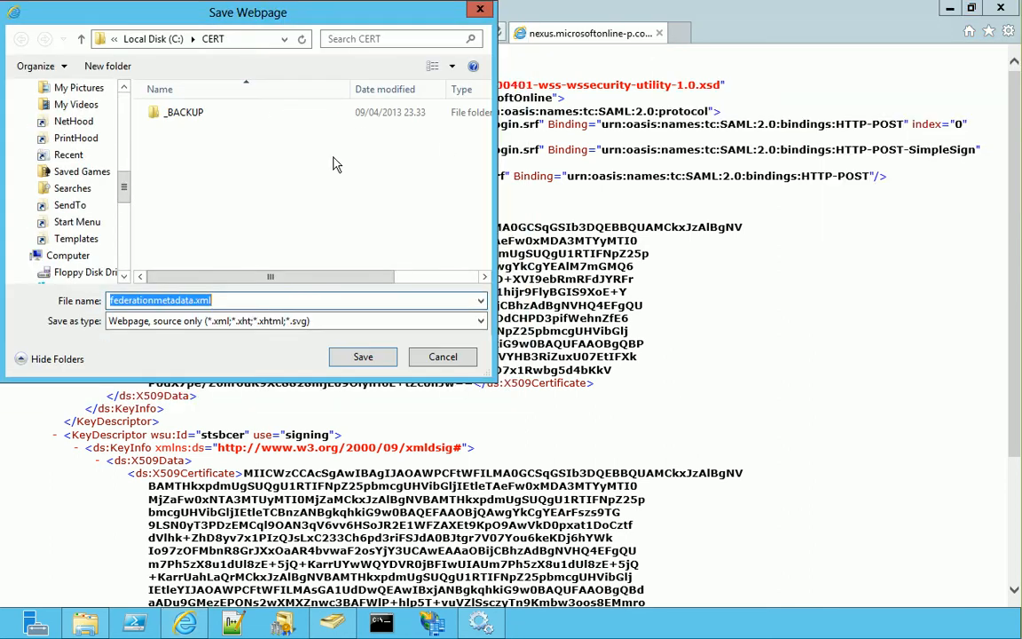
left_click_drag(193, 300, 46, 266)
type("windows")
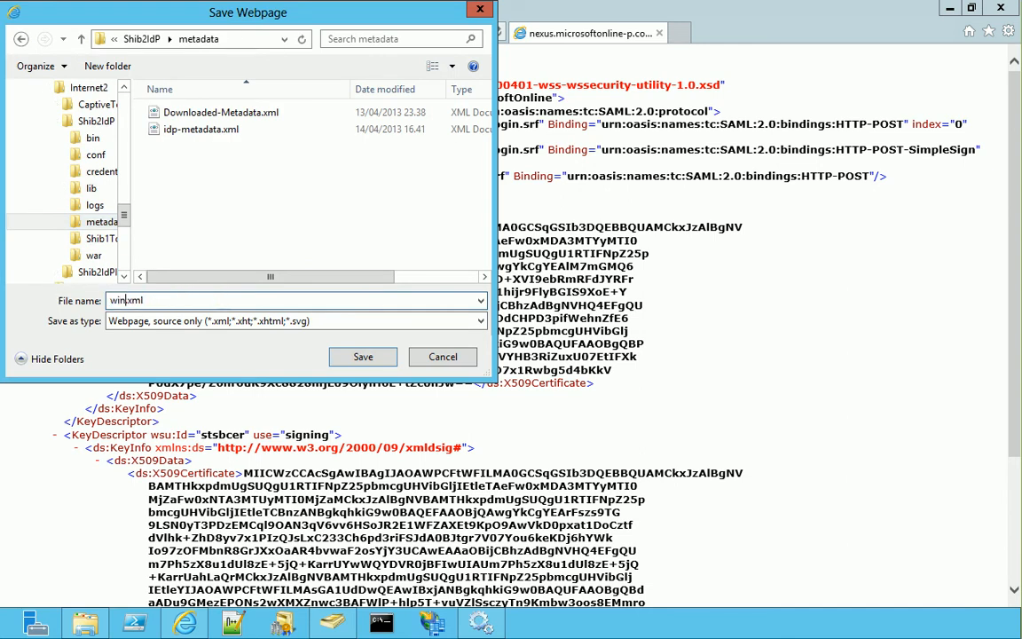
type("-ad-metadata")
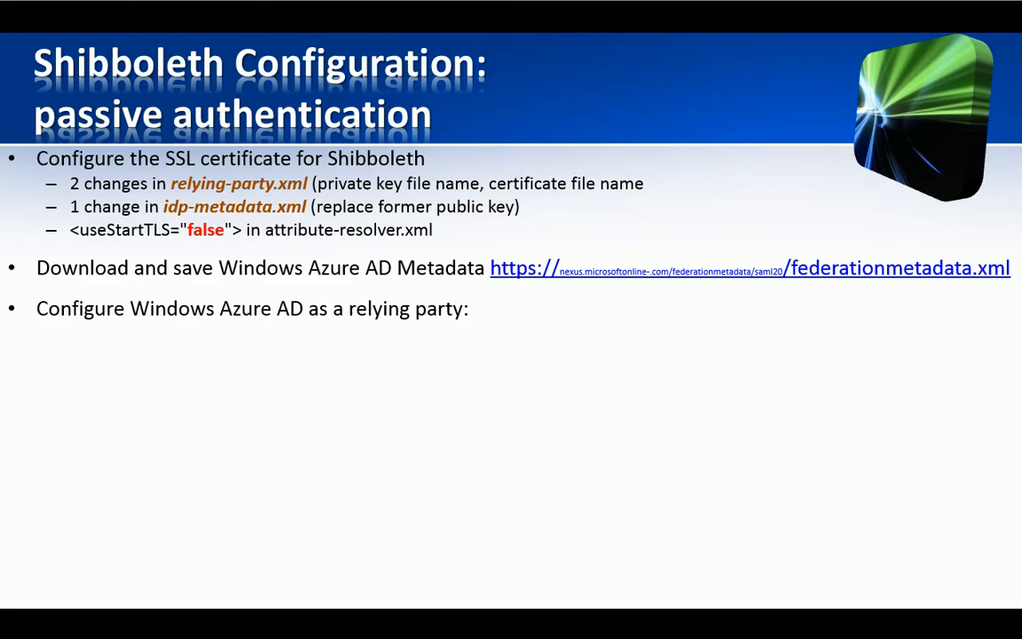
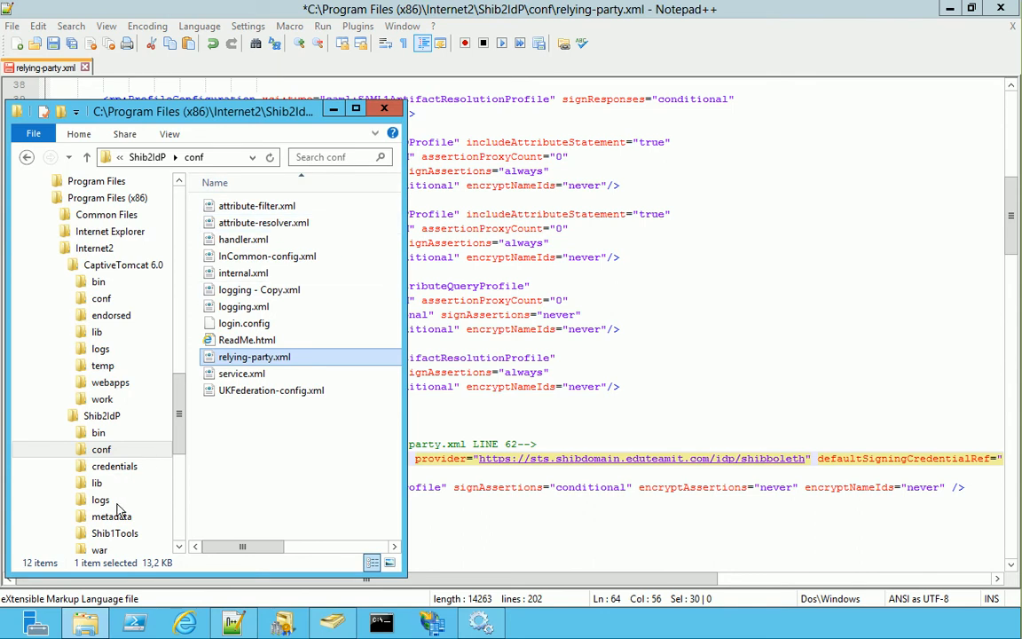
Open windows-ad-metadata.xml from the metadata folder in Notepad++ and select its entityID value
left_click(111, 517)
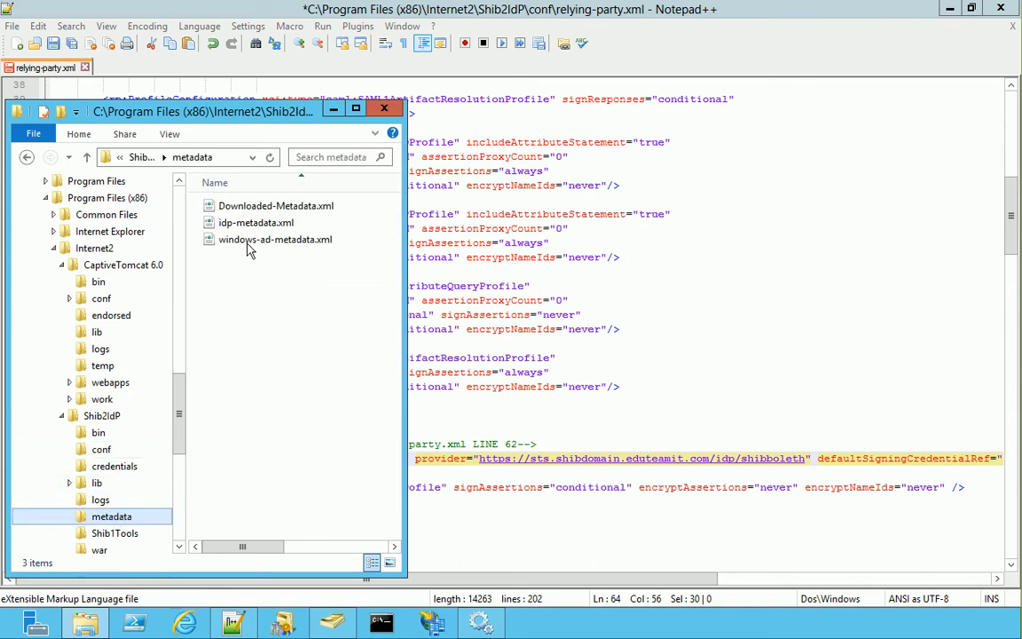
left_click_drag(248, 243, 486, 255)
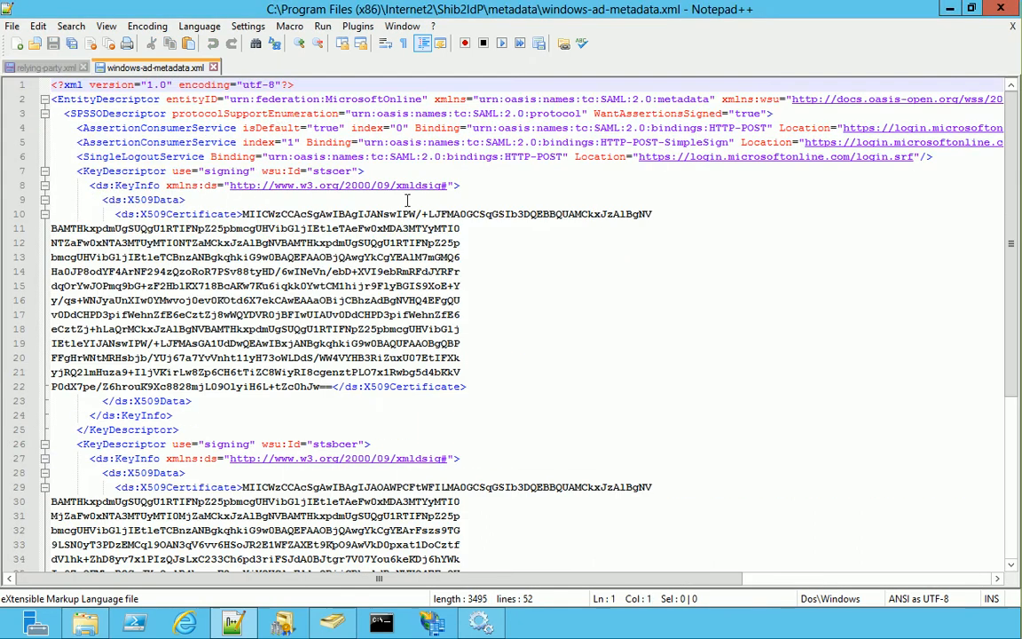
double_click(170, 99)
left_click_drag(233, 103, 424, 101)
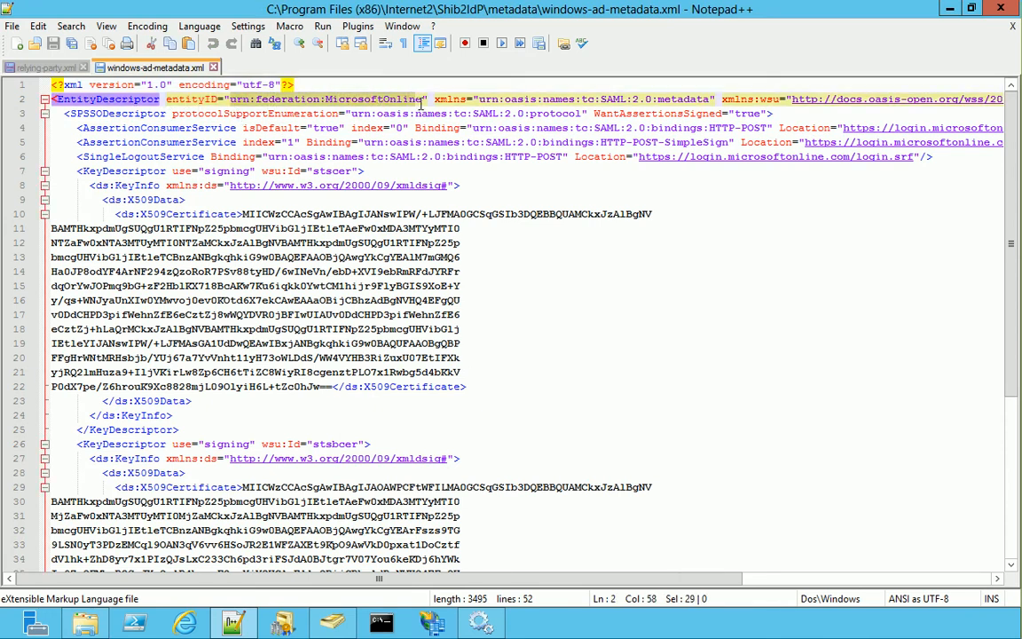
In relying-party.xml, select the provider entries and the provider URL on line 26 for comparison
left_click(56, 68)
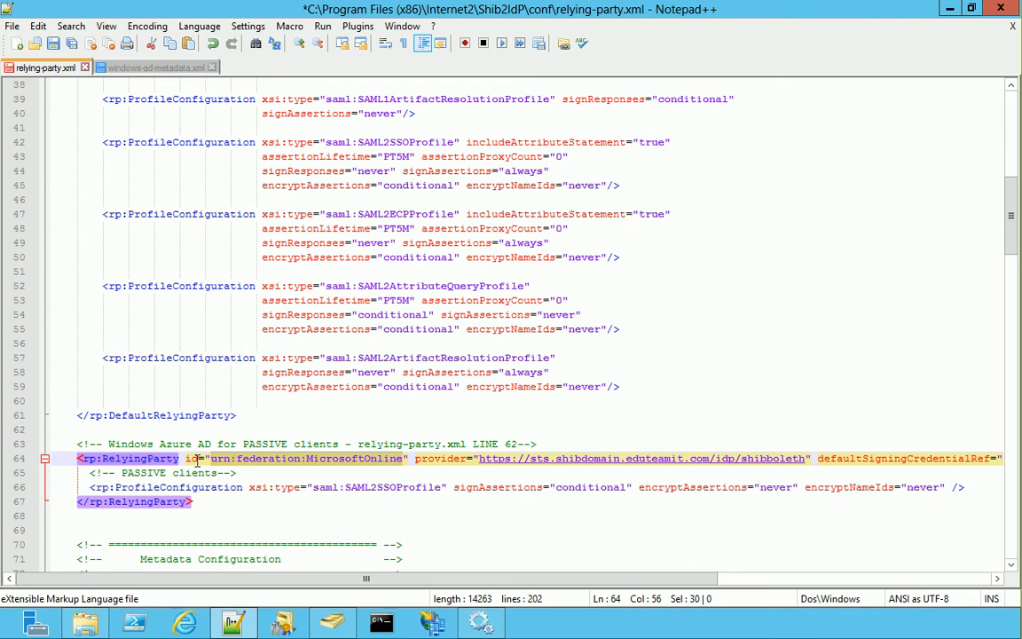
double_click(443, 458)
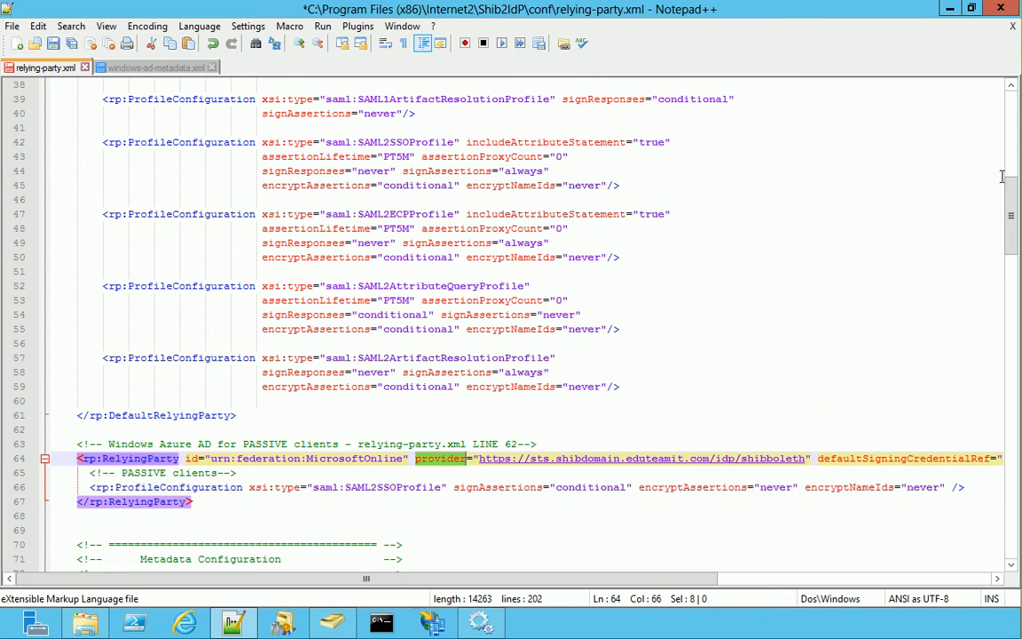
left_click_drag(1013, 189, 1015, 151)
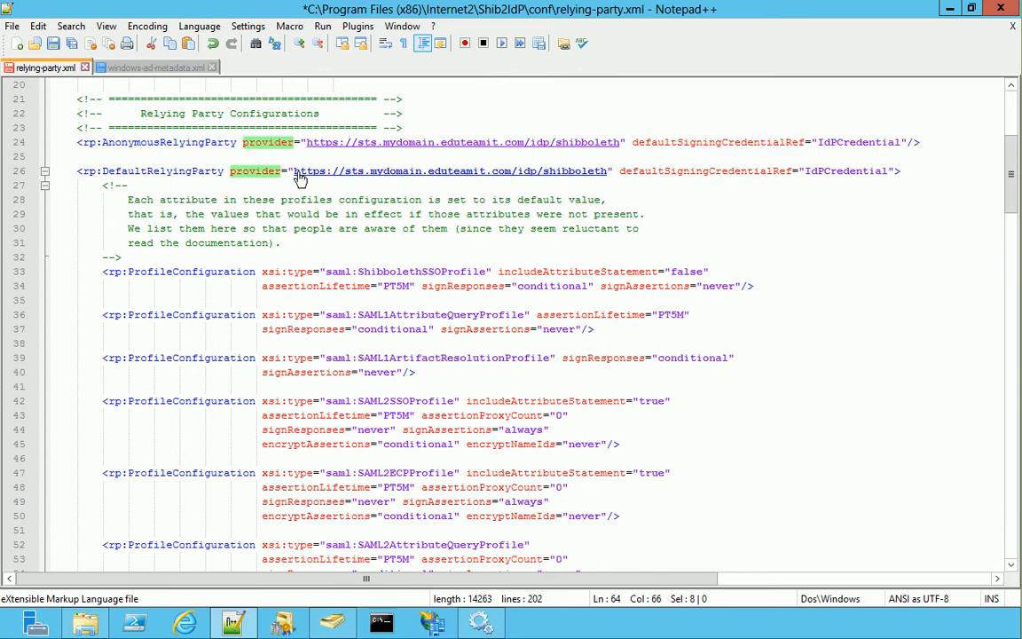
left_click_drag(294, 171, 611, 172)
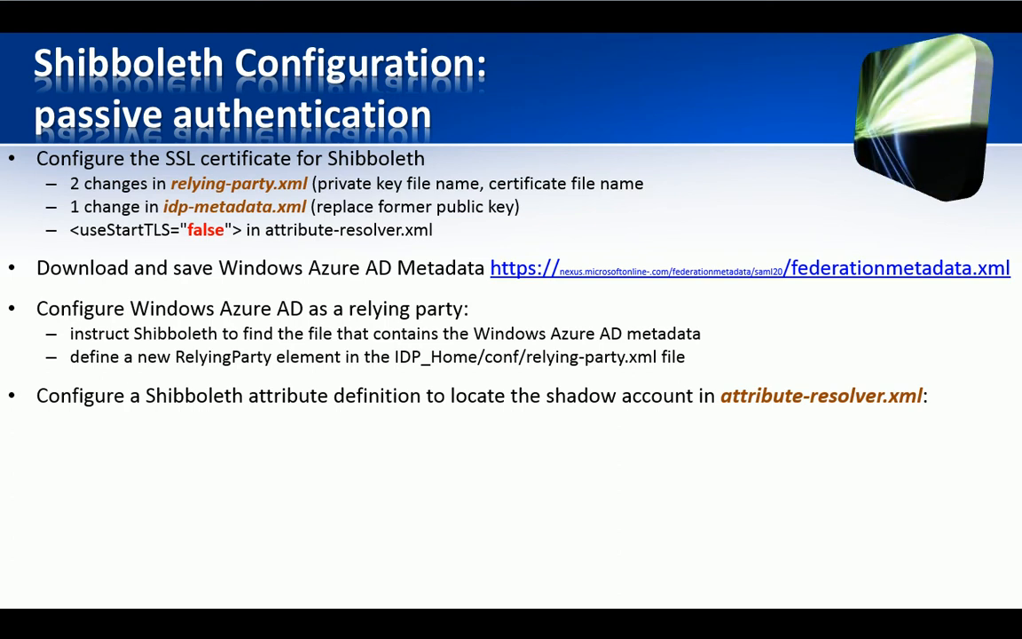
Advance the slide to show the three attribute-resolver.xml sub-points
left_click(536, 334)
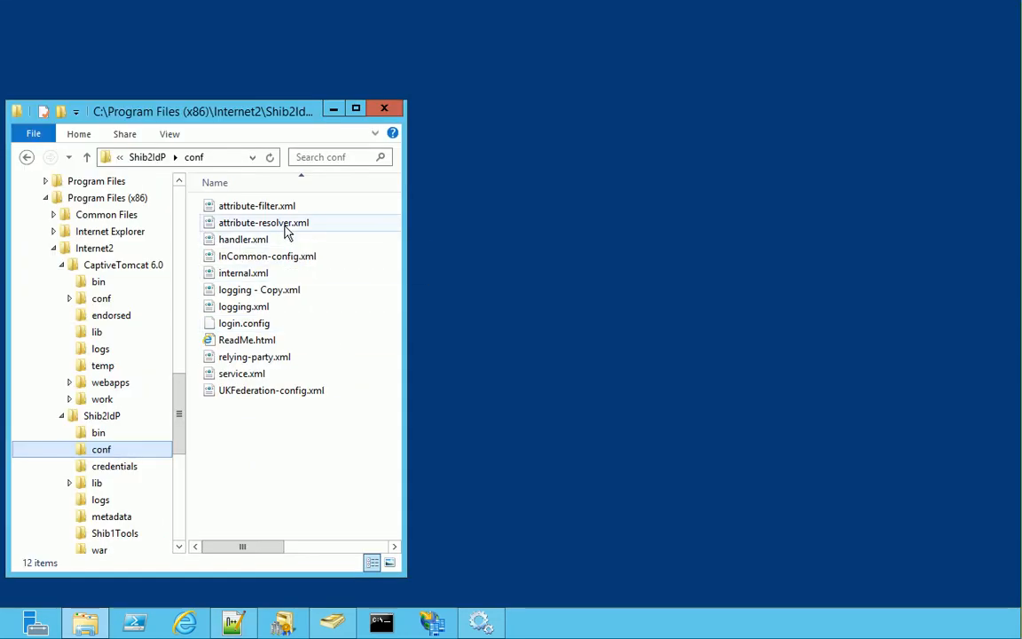
Paste the UserId and ImmutableID attribute definitions into attribute-resolver.xml at line 29
right_click(285, 226)
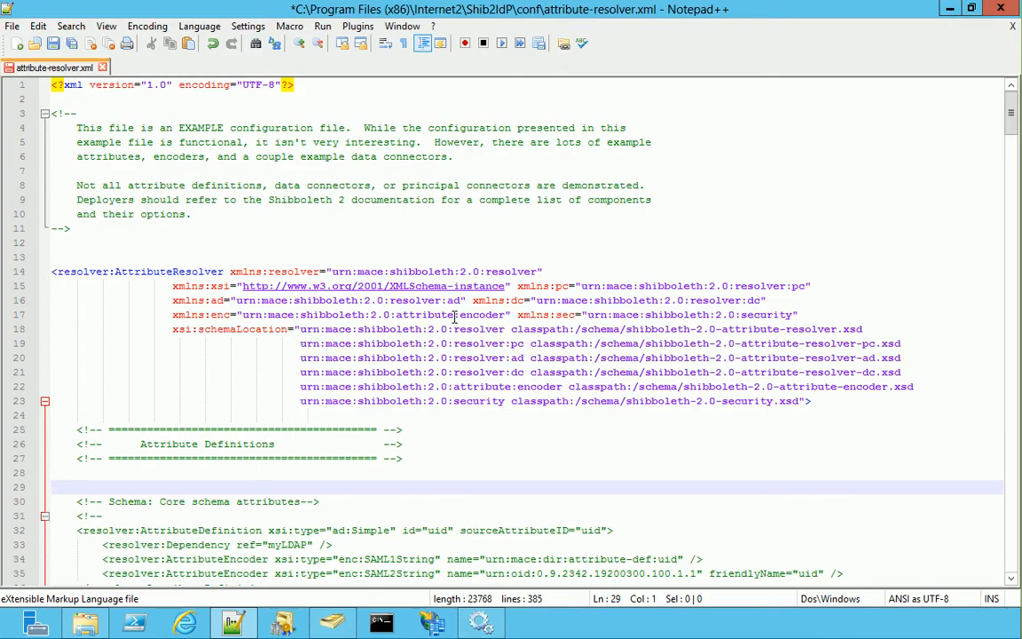
type("<!-- UserPrincipalName for Windows Azure AD User ID - attribute-resolver.xml LINE 29--> <resolver:AttributeDefinition id=\"UserId\" xsi:type=\"ad:Simple\" sourceAttributeID=\"userPrincipalName\">   <resolver:Dependency ref=\"myLDAP\" />   <resolver:AttributeEncoder xsi:type=\"enc:SAML2String\" name=\"IDPEmail\" friendlyName=\"UserId\" /> </resolver:AttributeDefinition>")
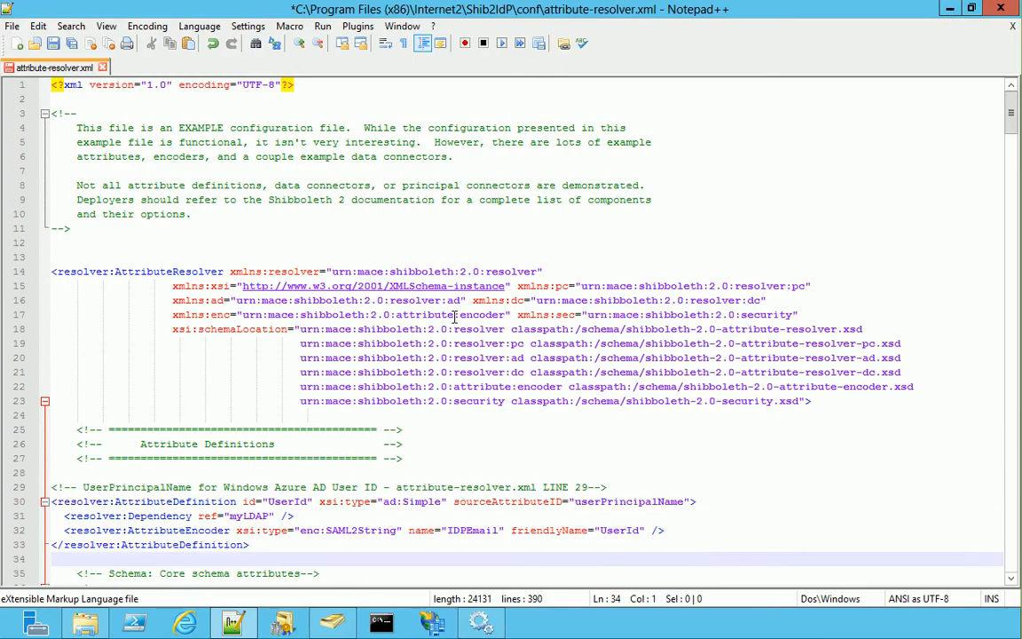
key("shift+Up")
key("shift+Up")
key("shift+Up")
key("shift+Up")
key("shift+Up")
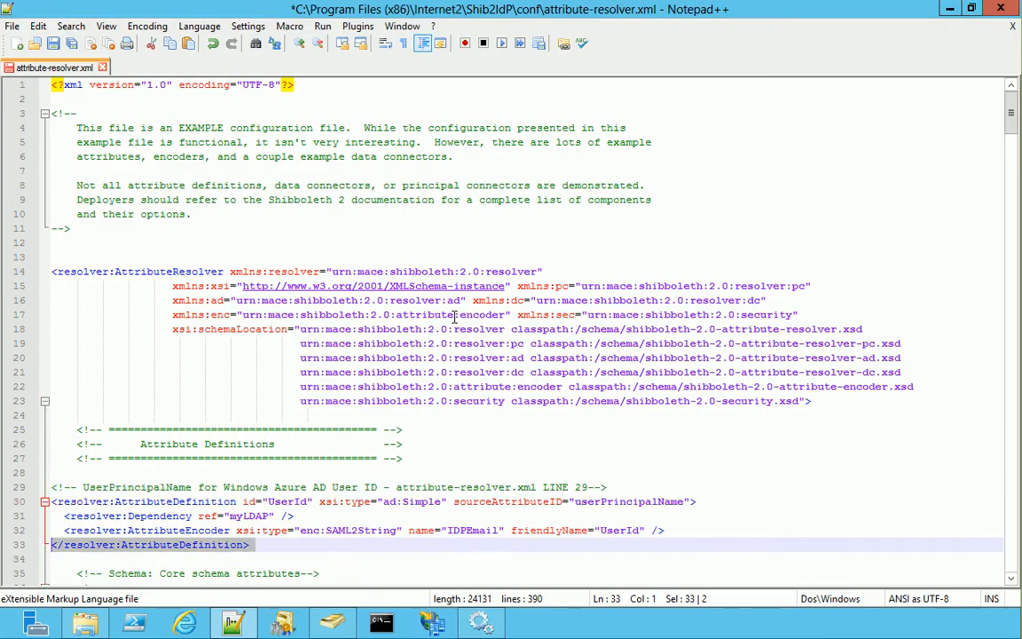
key("Tab")
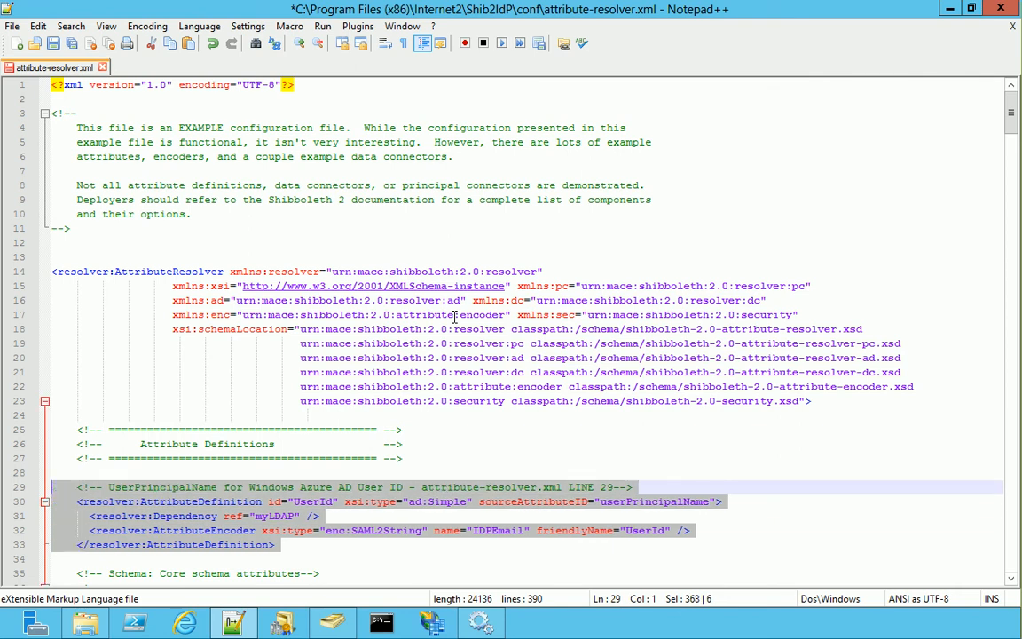
left_click(333, 548)
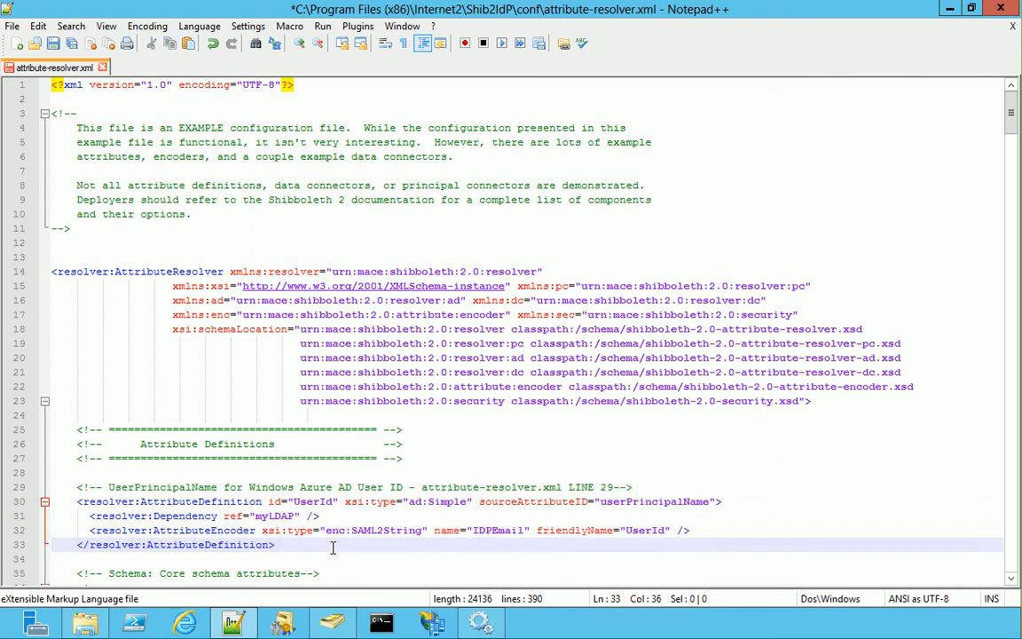
key("Return")
key("Return")
key("Return")
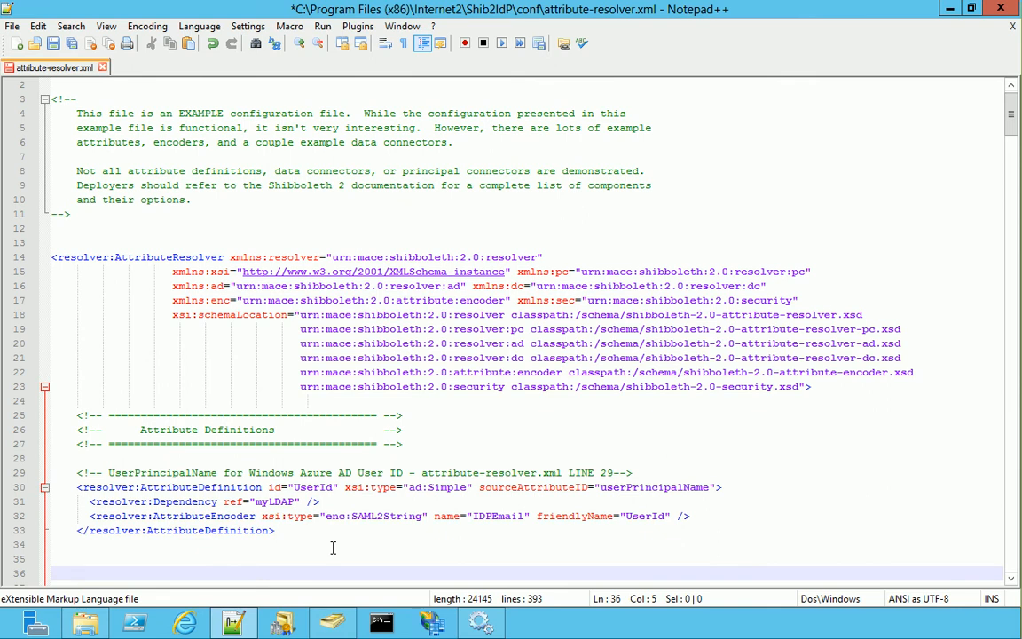
key("ctrl+v")
Change objectSid to objectGUID on lines 365–366, then save and close the file
key("F3")
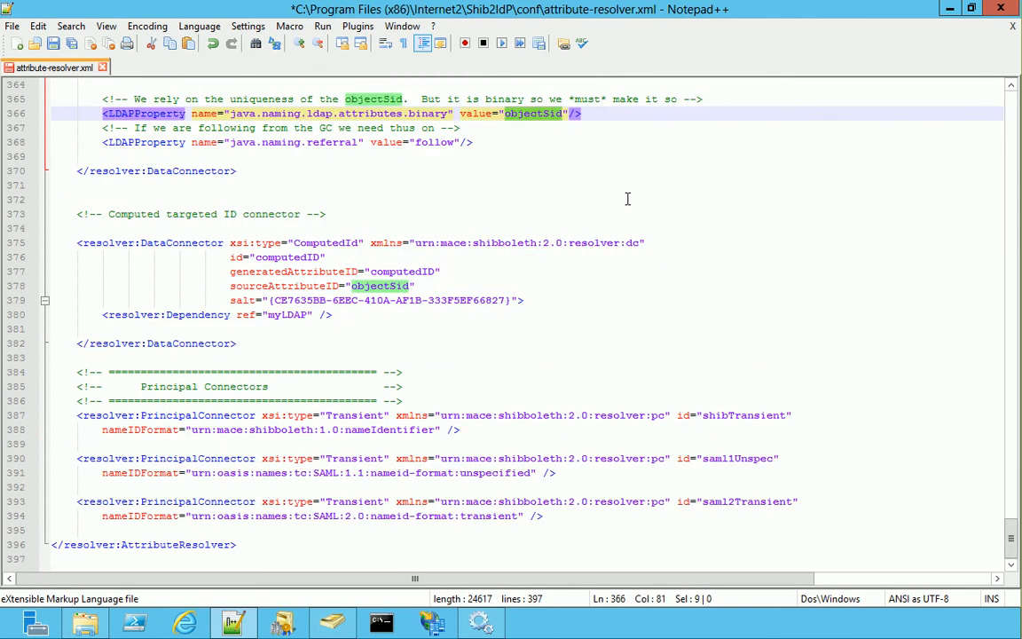
left_click(569, 118)
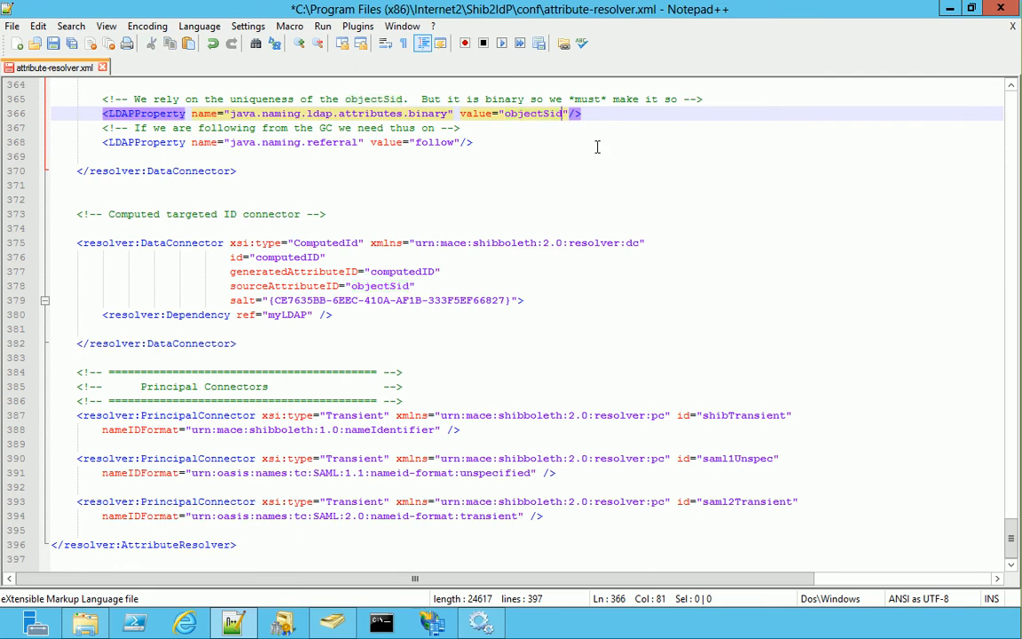
key("BackSpace")
key("BackSpace")
key("BackSpace")
type("GUID")
left_click(404, 100)
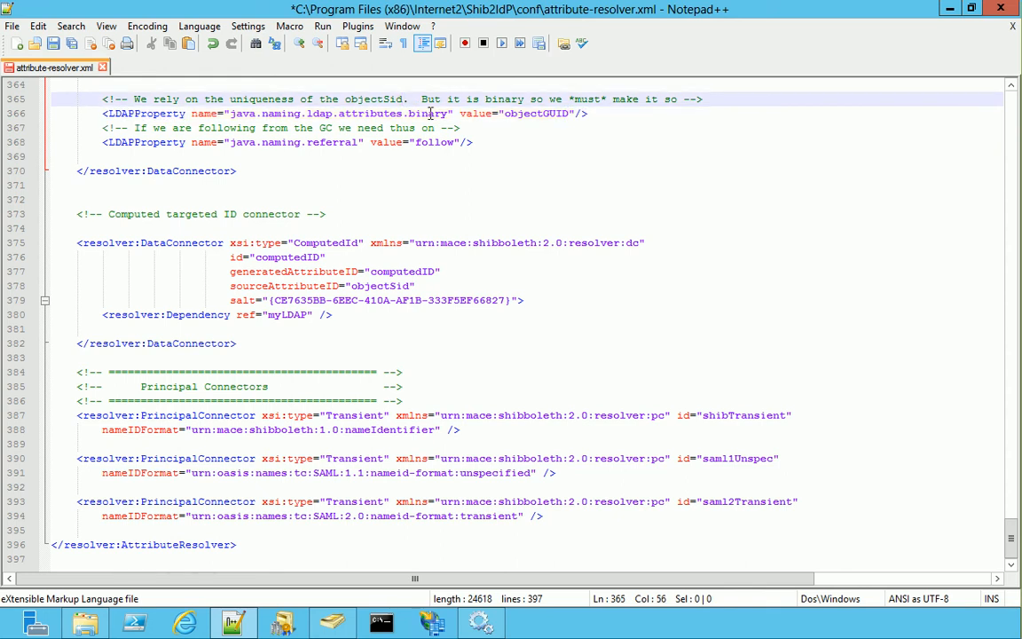
key("BackSpace")
key("BackSpace")
key("BackSpace")
type("GUID")
left_click(52, 43)
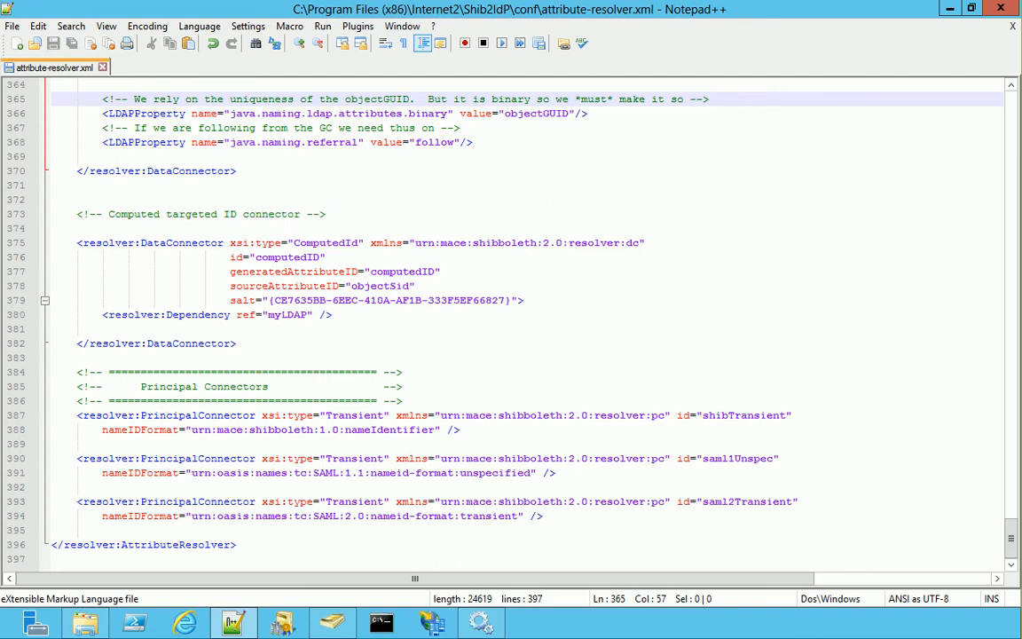
left_click(1011, 18)
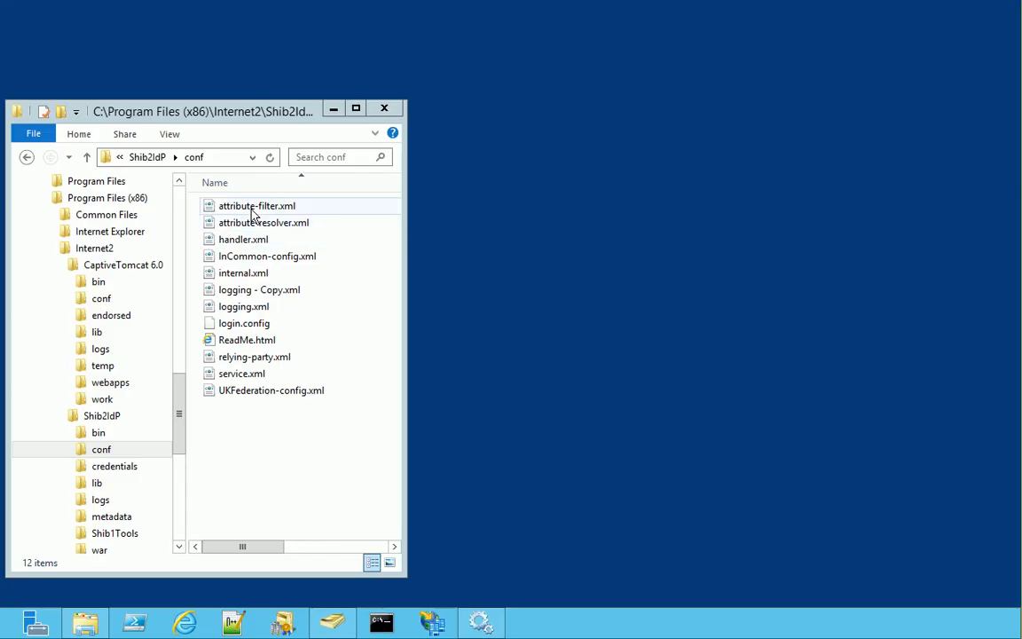
Add the UserId and ImmutableID release policies at line 16 of attribute-filter.xml and save
right_click(253, 206)
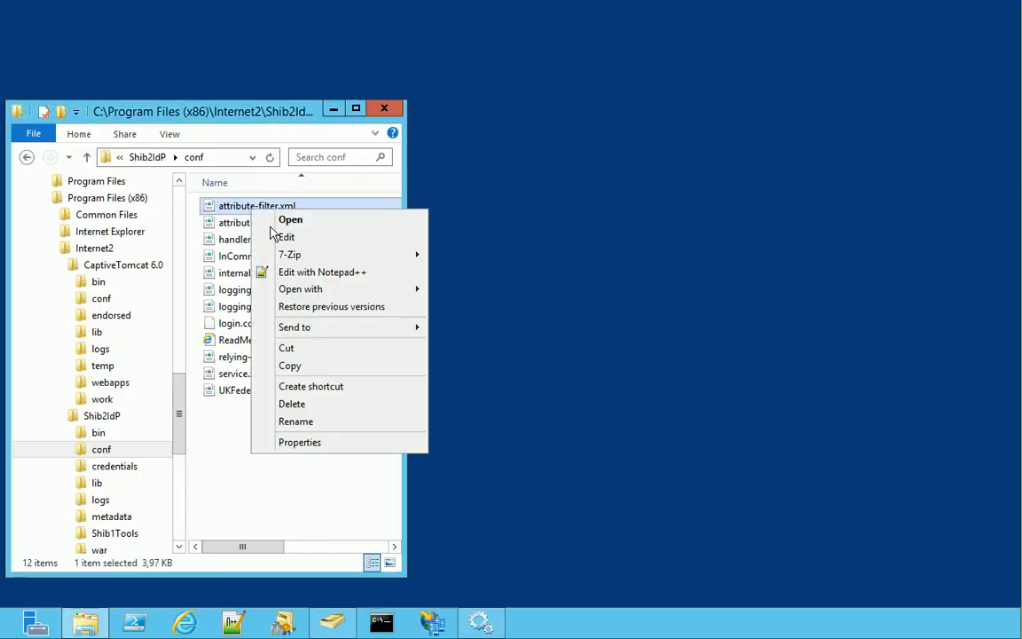
left_click(293, 273)
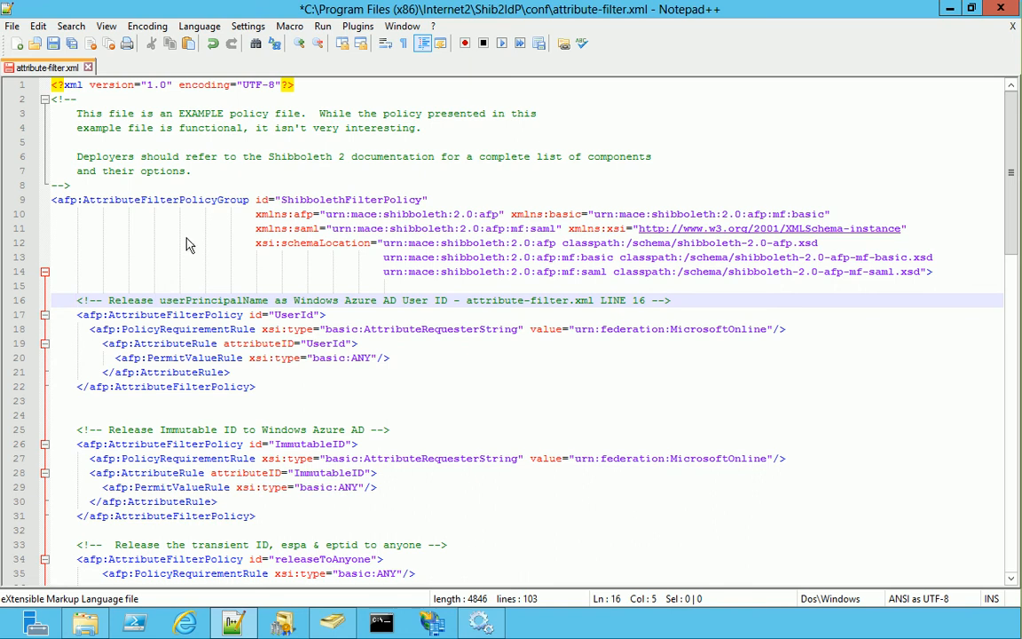
left_click(53, 44)
left_click(1011, 14)
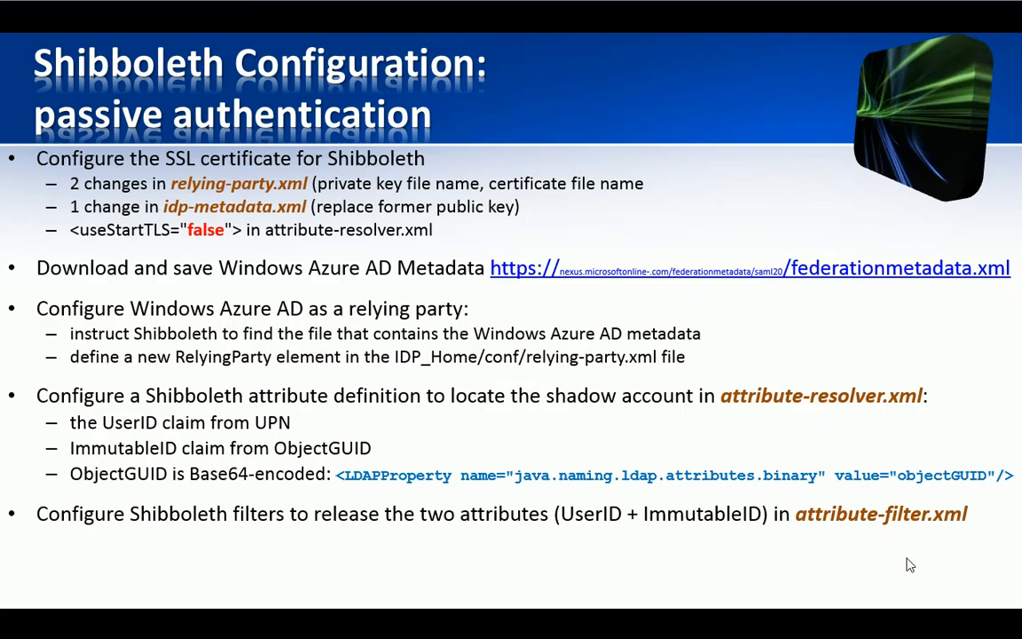
Show the login.config bullet on the slide and select login.config in Explorer
left_click(907, 559)
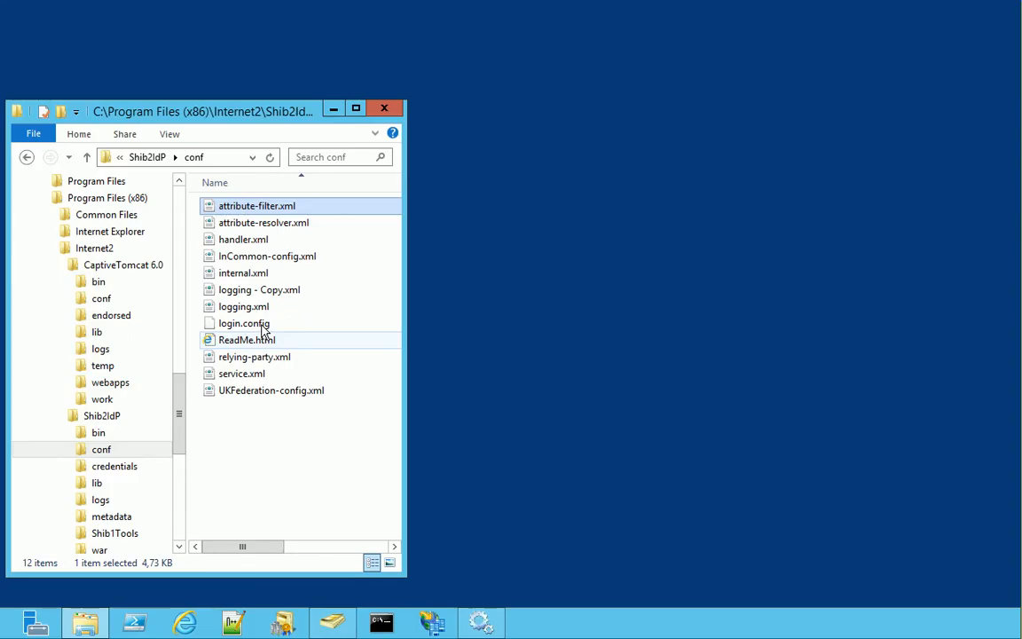
left_click(263, 326)
Set tls="false" and add ssl="false" to login.config's LDAP module, then save it
right_click(263, 327)
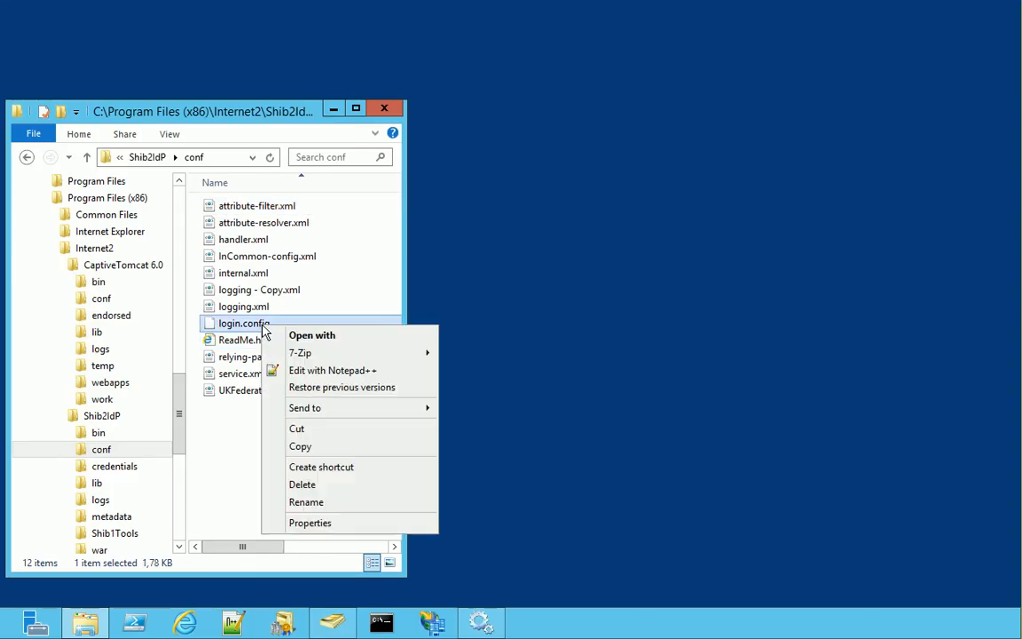
left_click(306, 371)
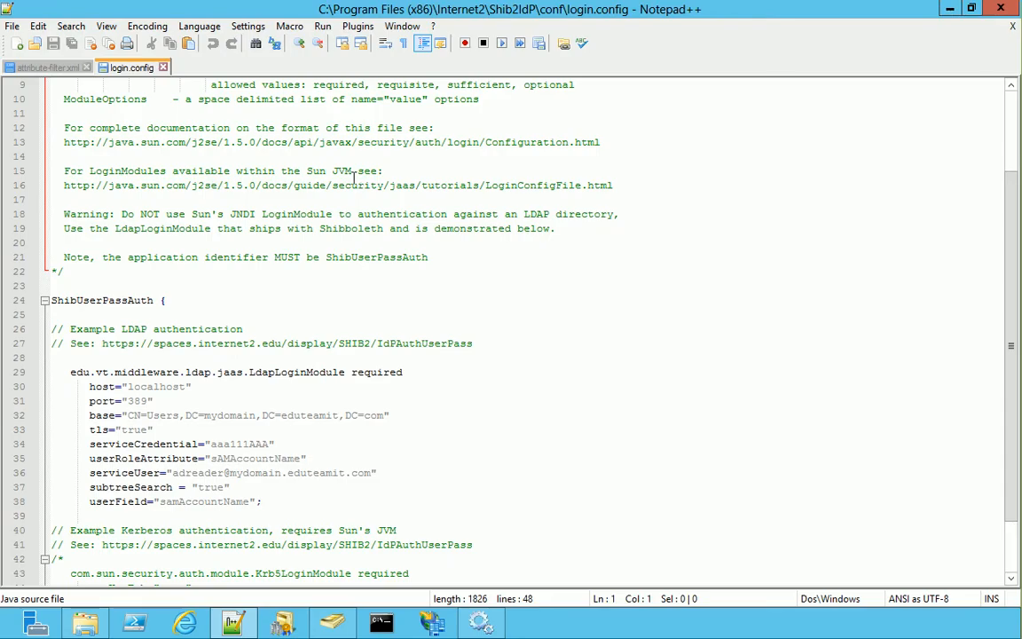
double_click(133, 430)
type("false")
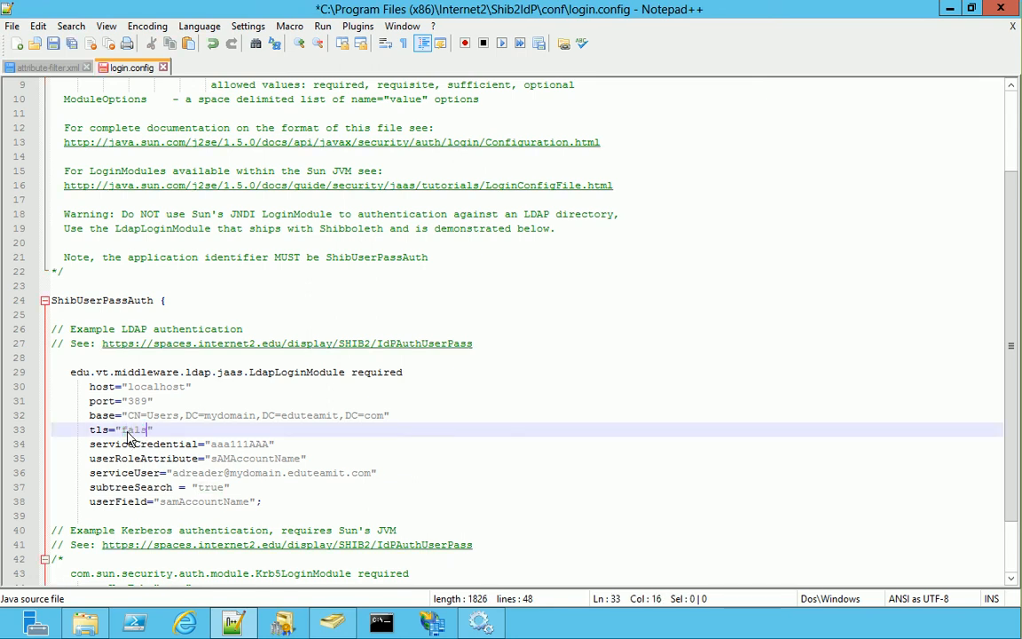
key("Return")
type("ssl")
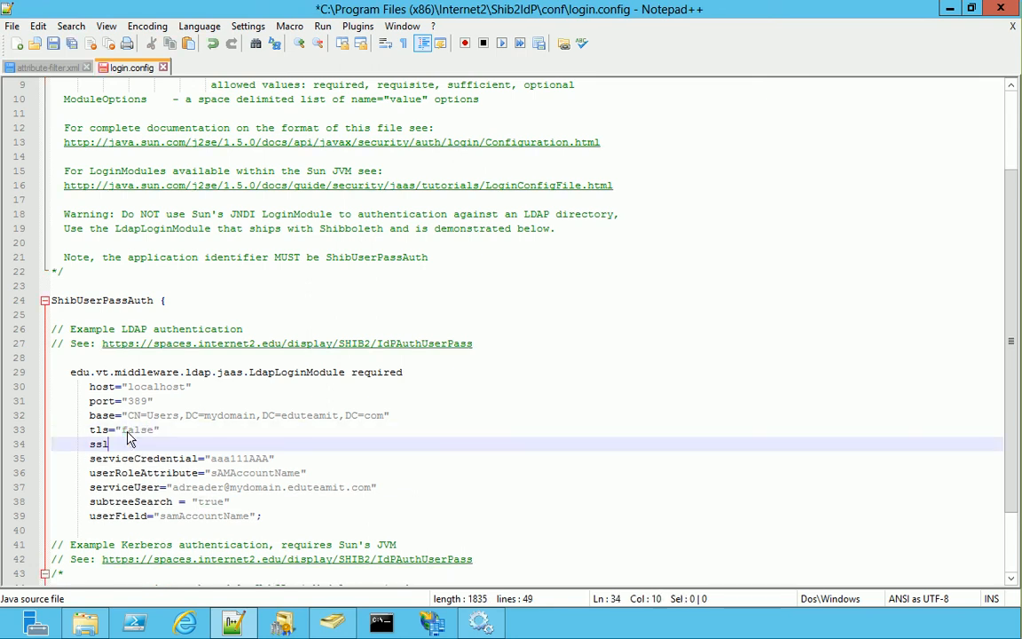
type("=\"\"false")
left_click(52, 42)
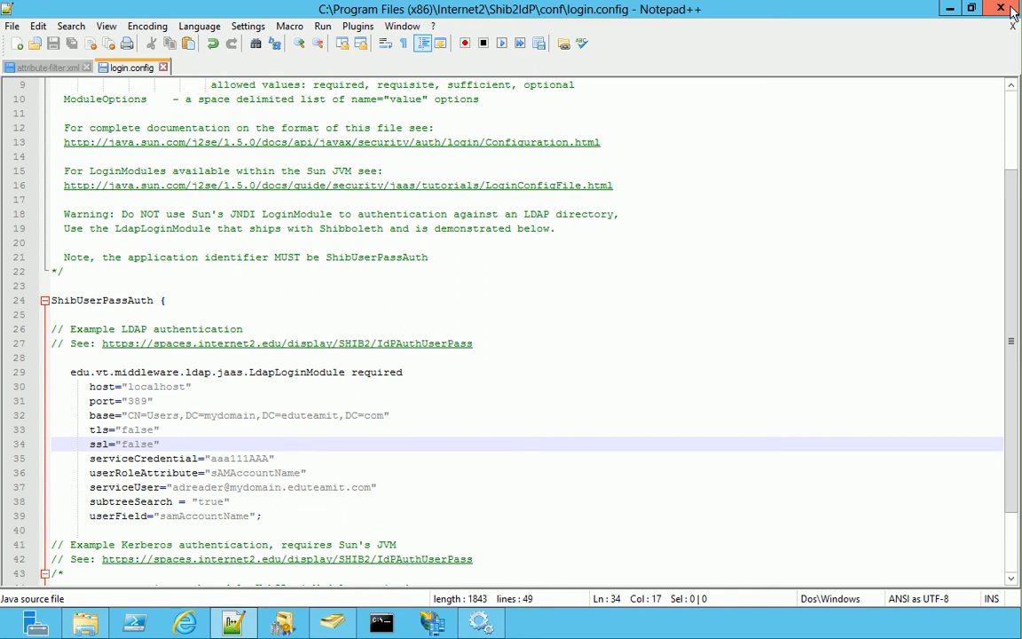
left_click(1013, 10)
left_click(101, 298)
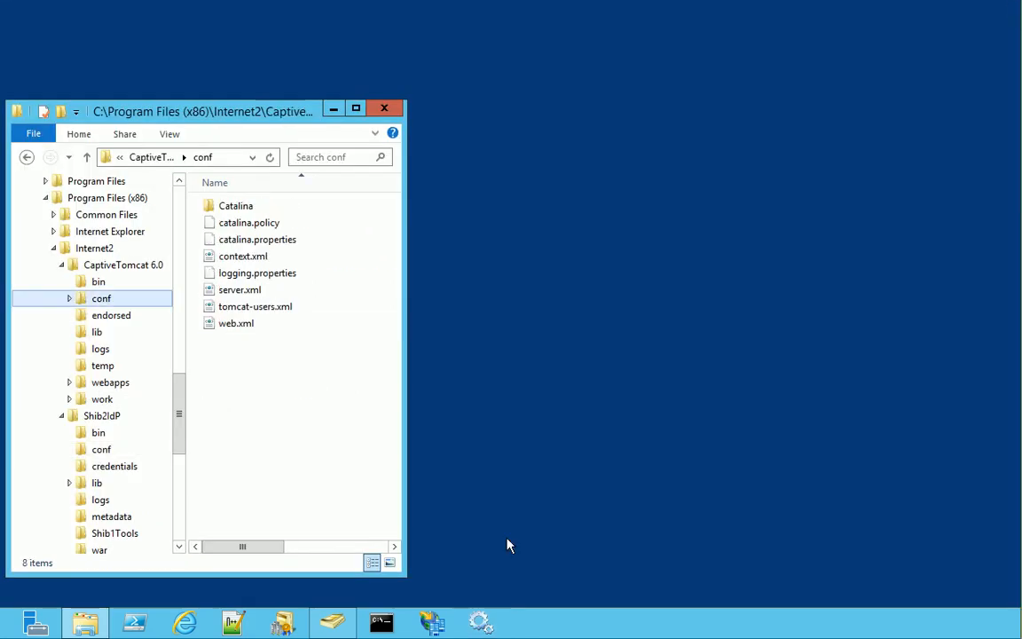
Stop the Apache Tomcat service in Services
left_click(480, 621)
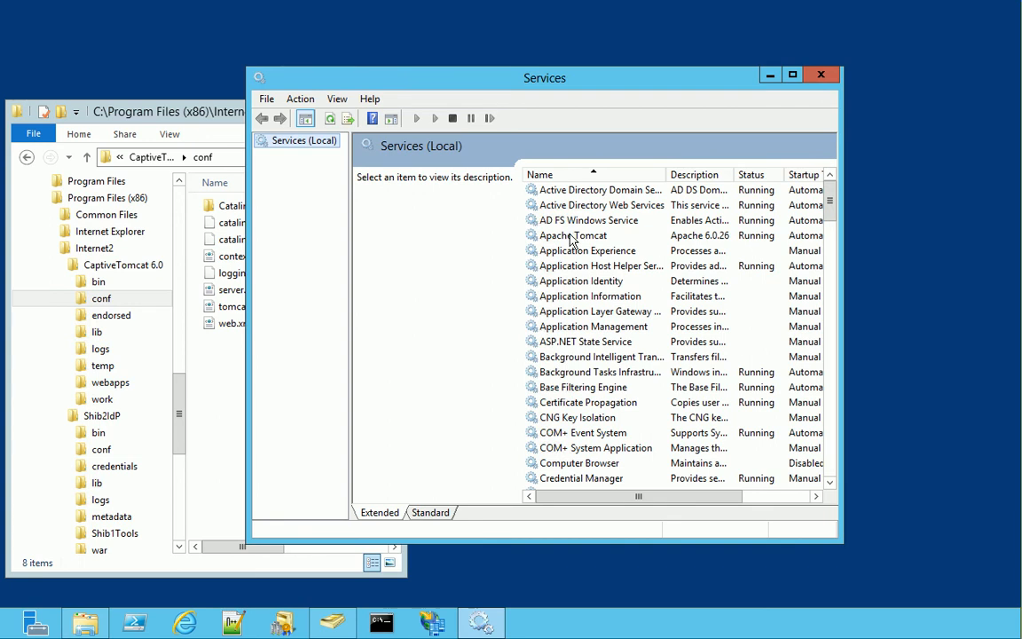
right_click(573, 237)
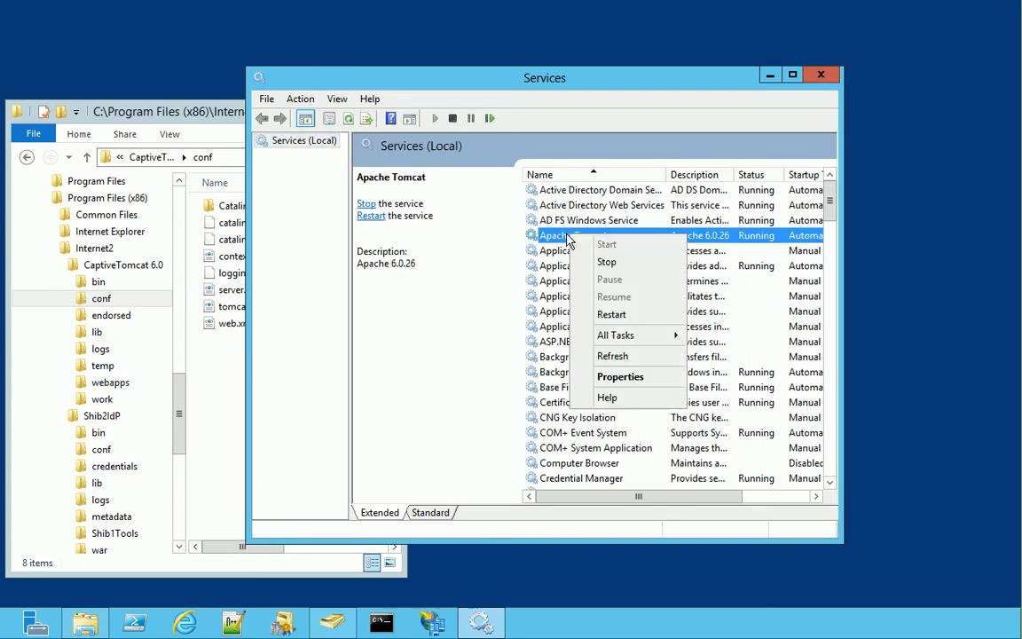
left_click(605, 261)
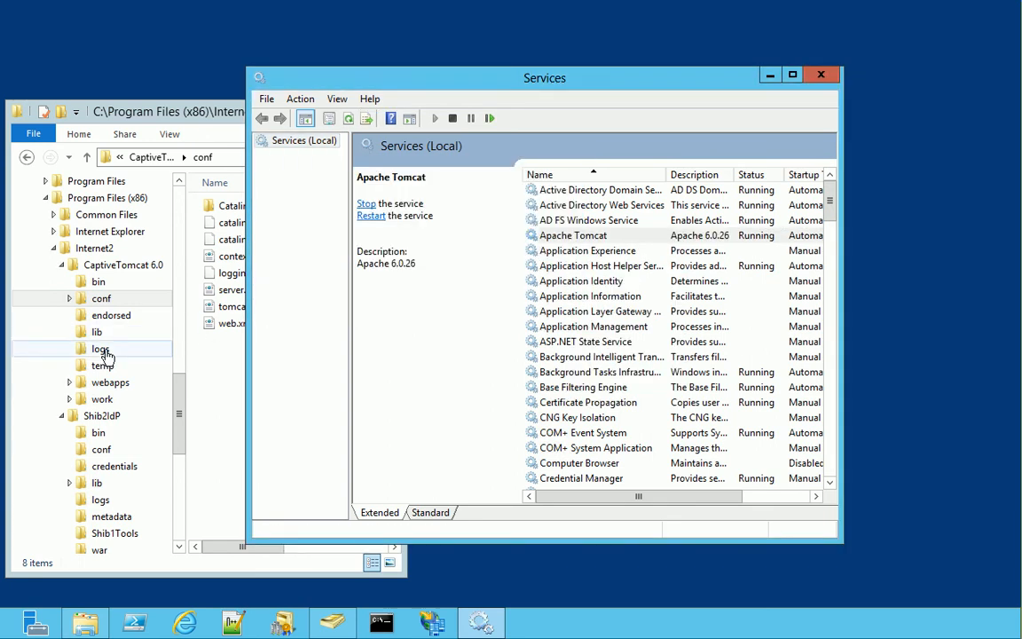
Delete all CaptiveTomcat 6.0 and Shib2IdP log files, then start Apache Tomcat again
left_click(100, 349)
left_click_drag(306, 350, 219, 205)
key("Delete")
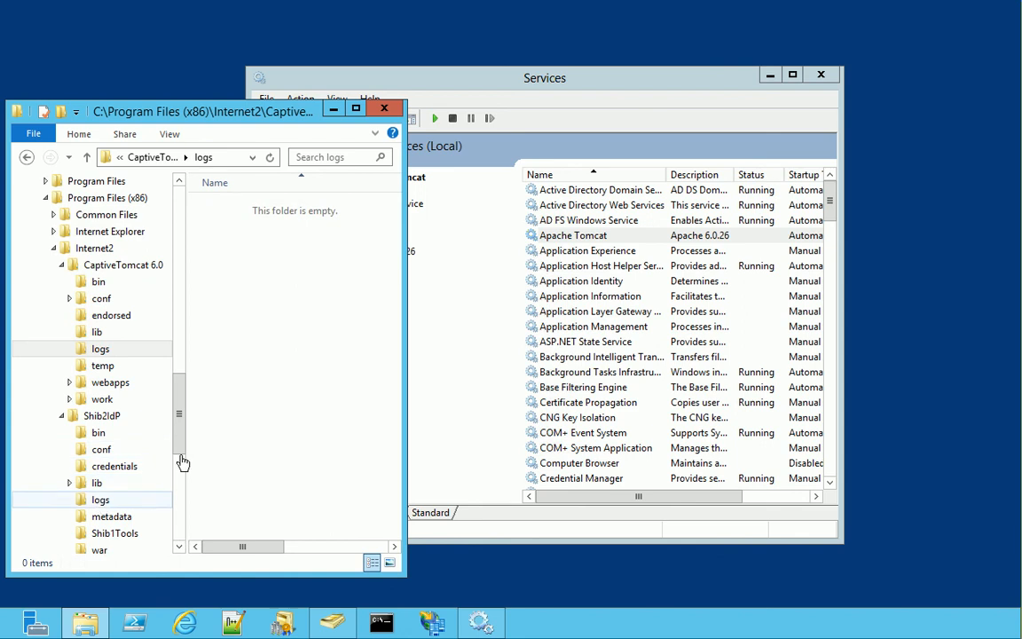
left_click(100, 500)
left_click_drag(326, 375, 187, 191)
key("Delete")
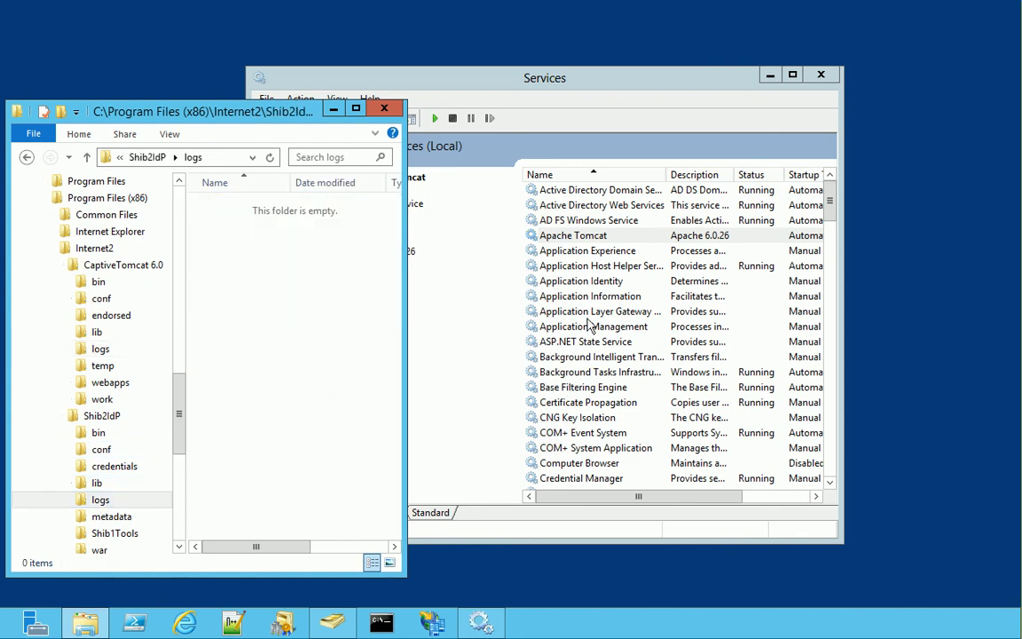
right_click(596, 238)
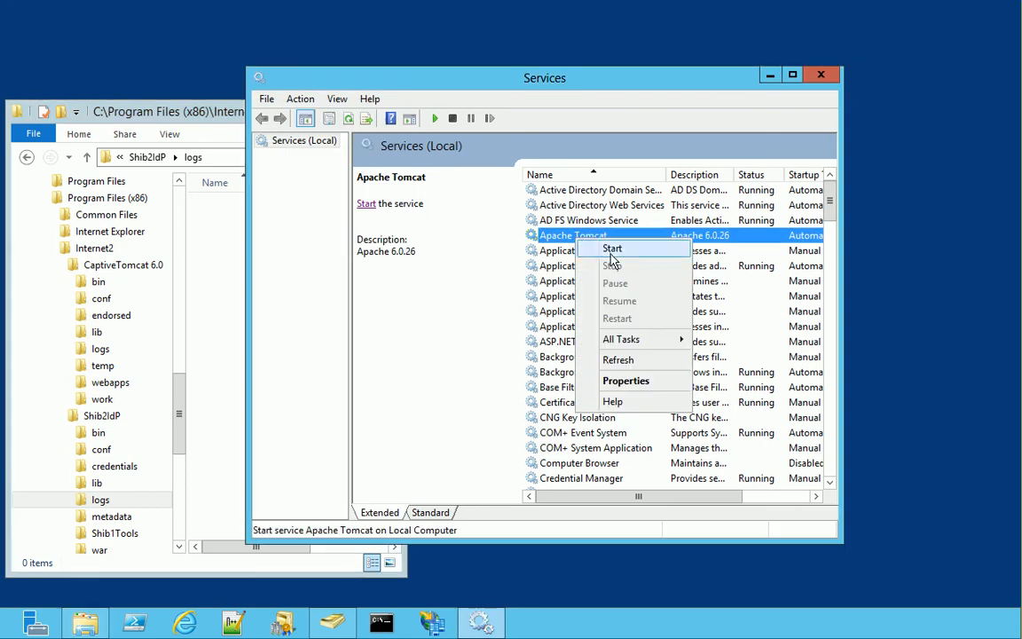
left_click(613, 253)
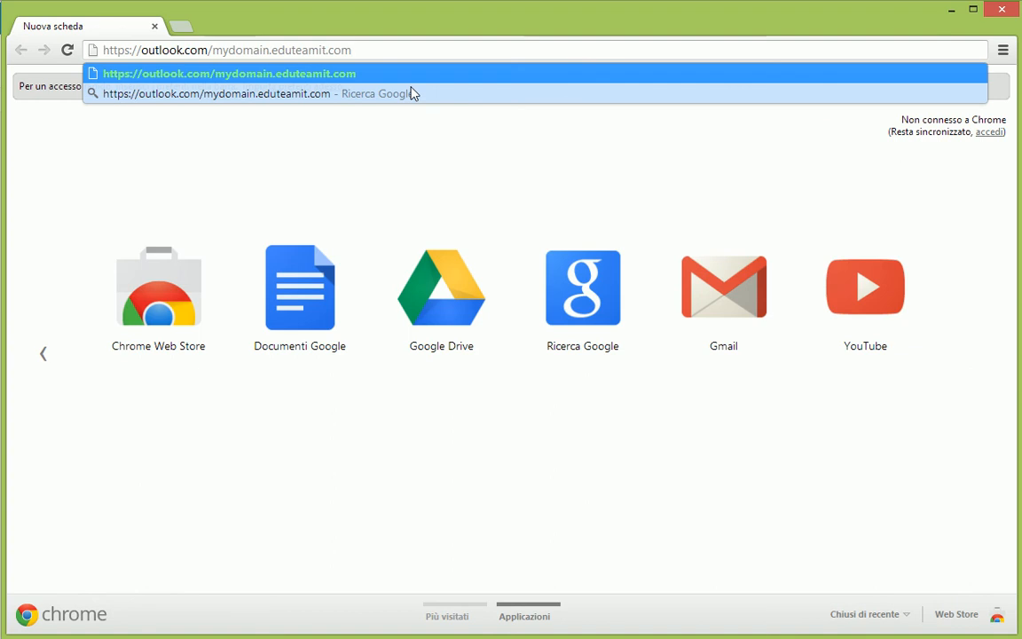
Go to outlook.com/mydomain.eduteamit.com, log in on the Shibboleth page, and save the language settings
key("Return")
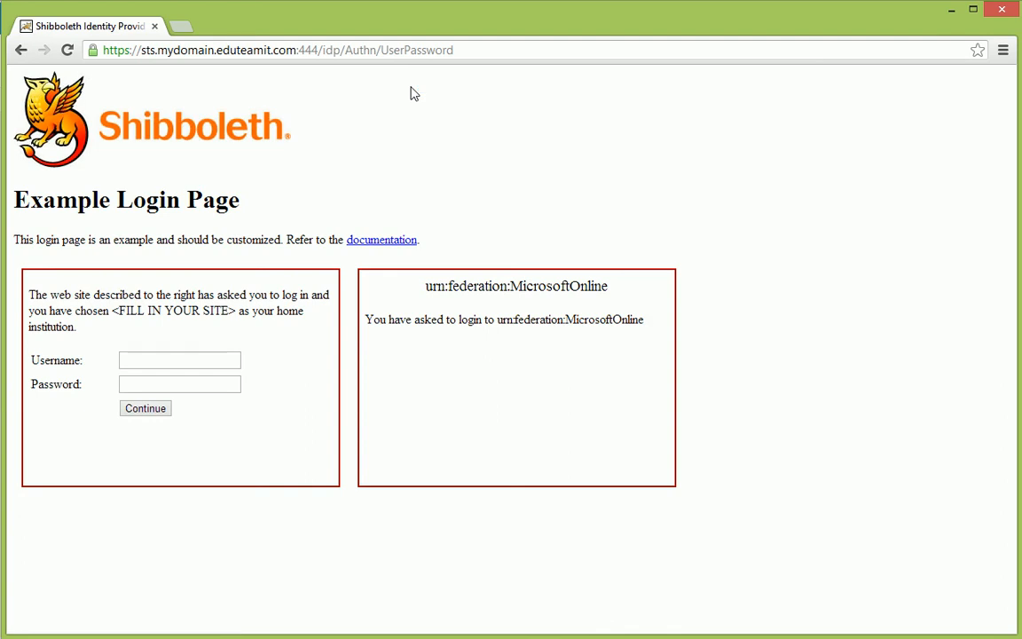
left_click(197, 359)
type("sara")
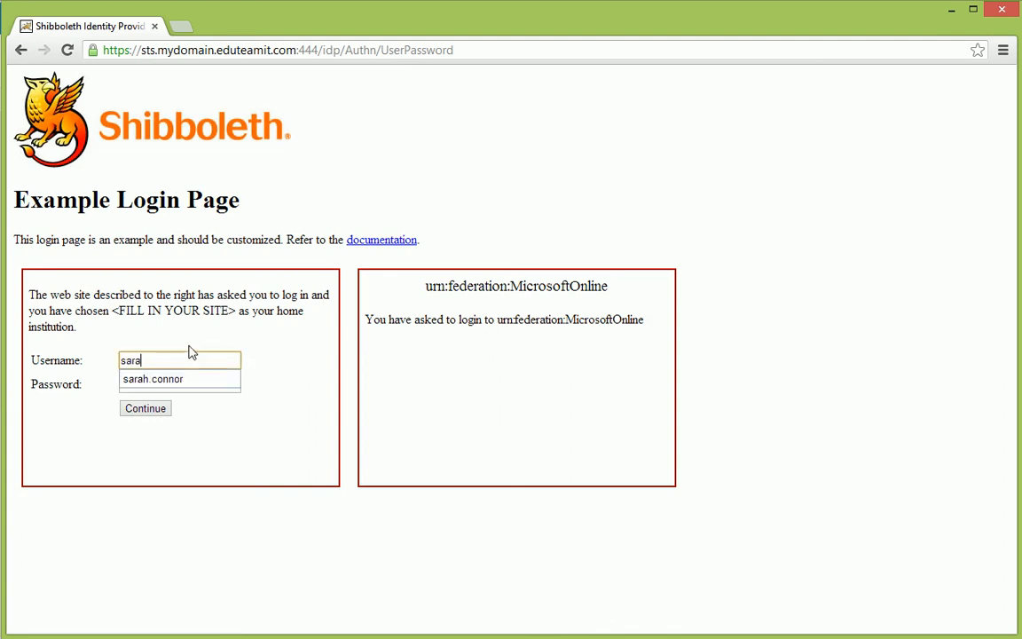
key("Down")
key("Tab")
type("pass")
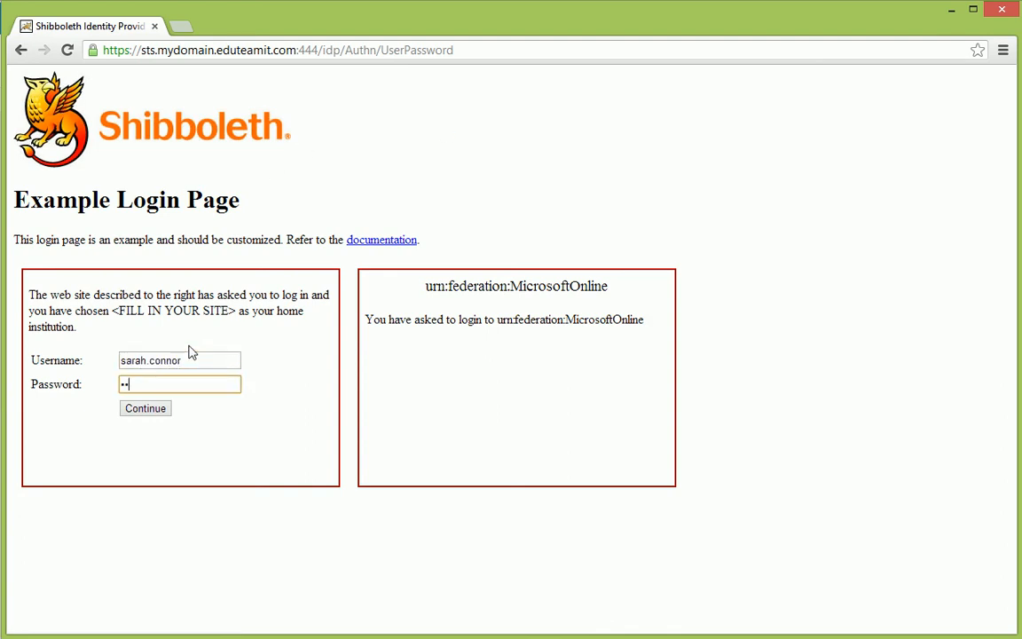
type("word")
key("Return")
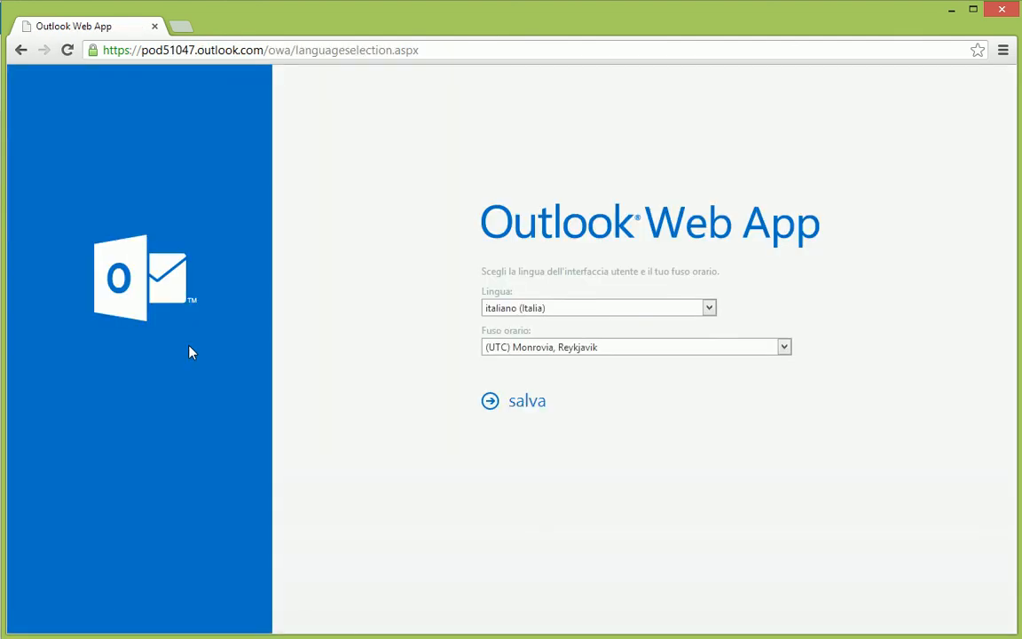
left_click(531, 401)
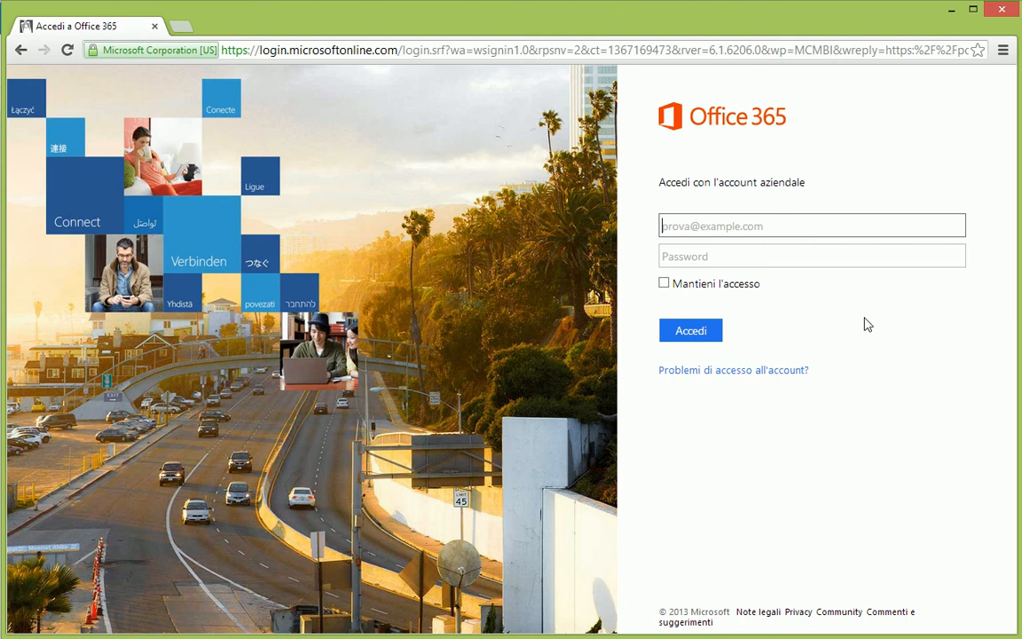
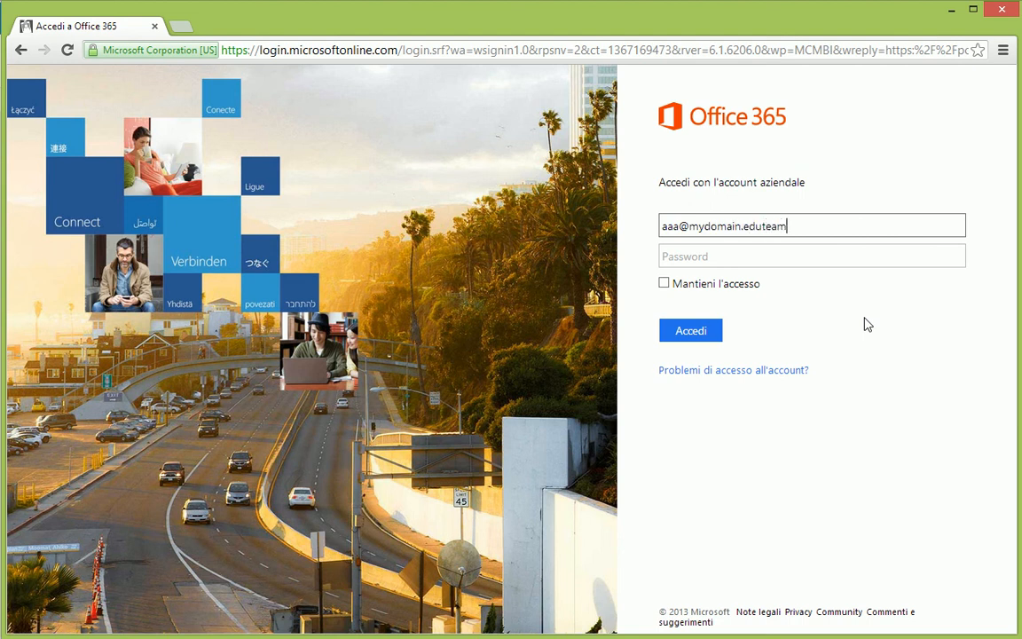
Enter the work e-mail on Office 365, then submit username and password on the redirected Shibboleth page
key("Tab")
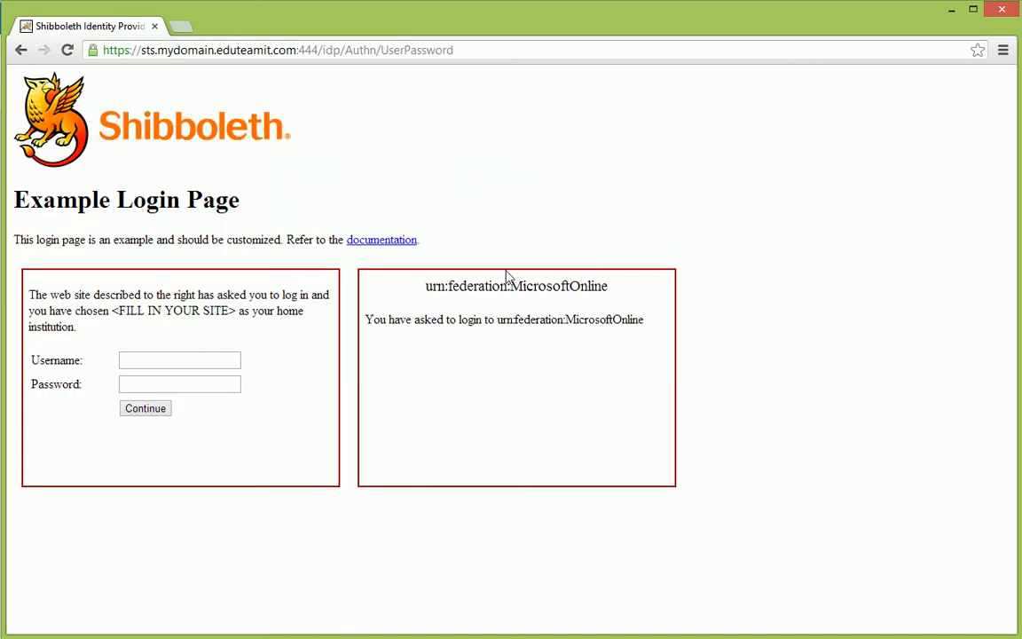
left_click(176, 359)
type("s")
left_click(174, 379)
left_click(169, 383)
type("•••••••••")
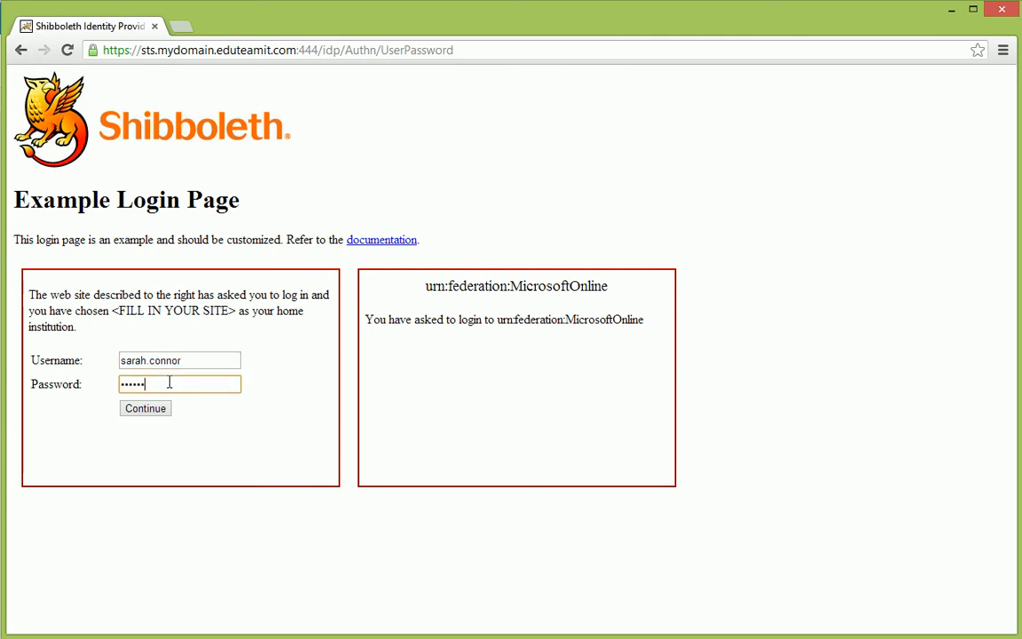
key("Return")
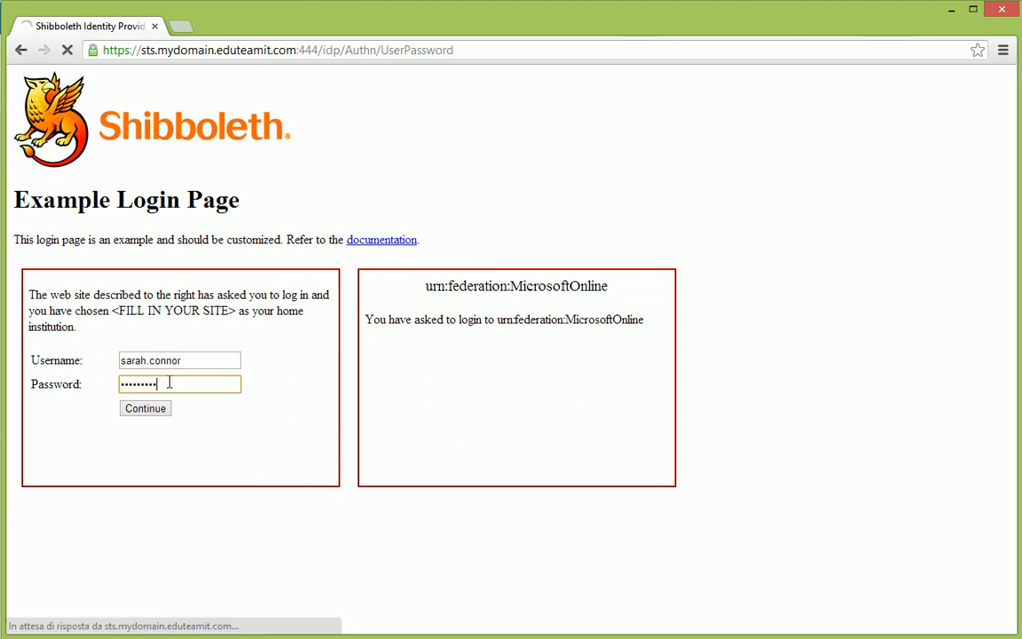